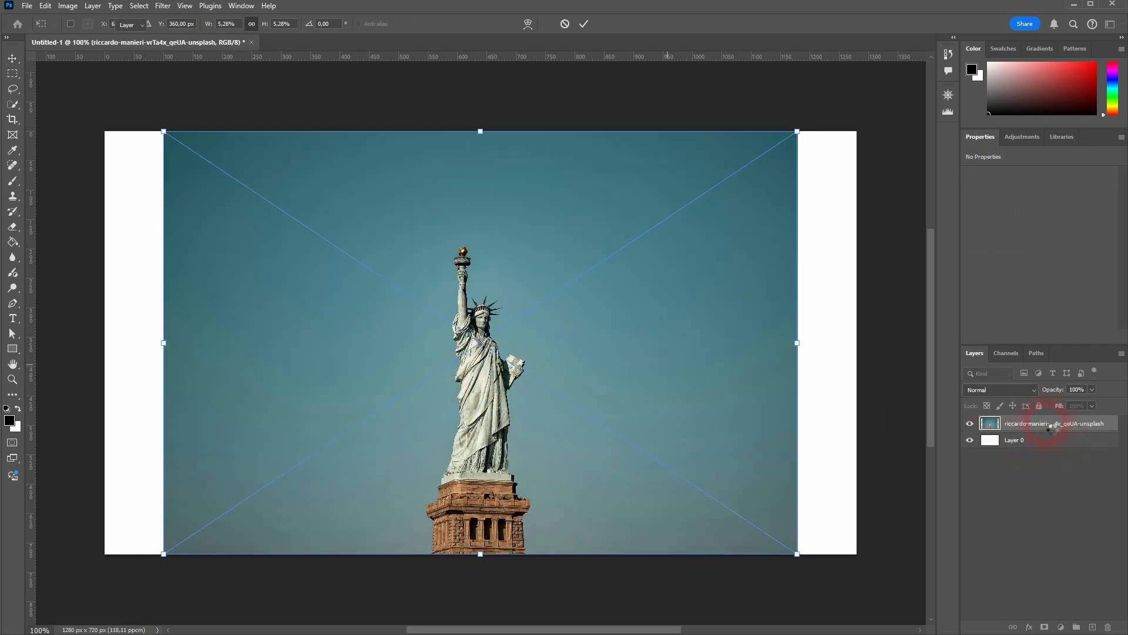
Rename the placed statue photo's layer as "image" and hide it.
{"action": "double_click", "coordinate": [1046, 424]}
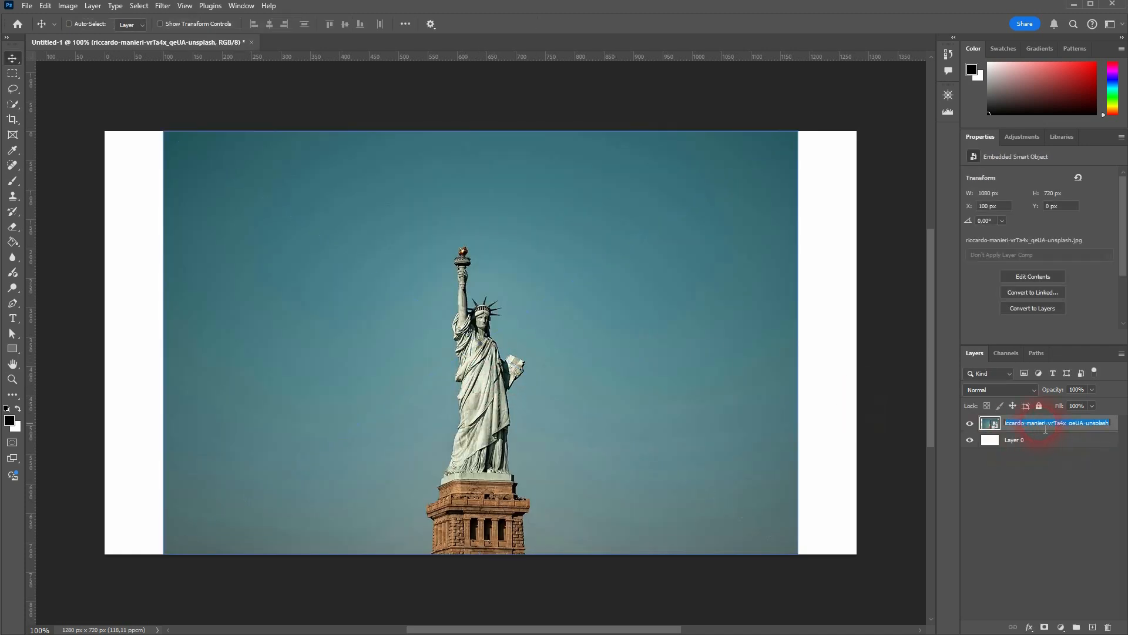
{"action": "type", "text": "image"}
{"action": "key", "text": "Return"}
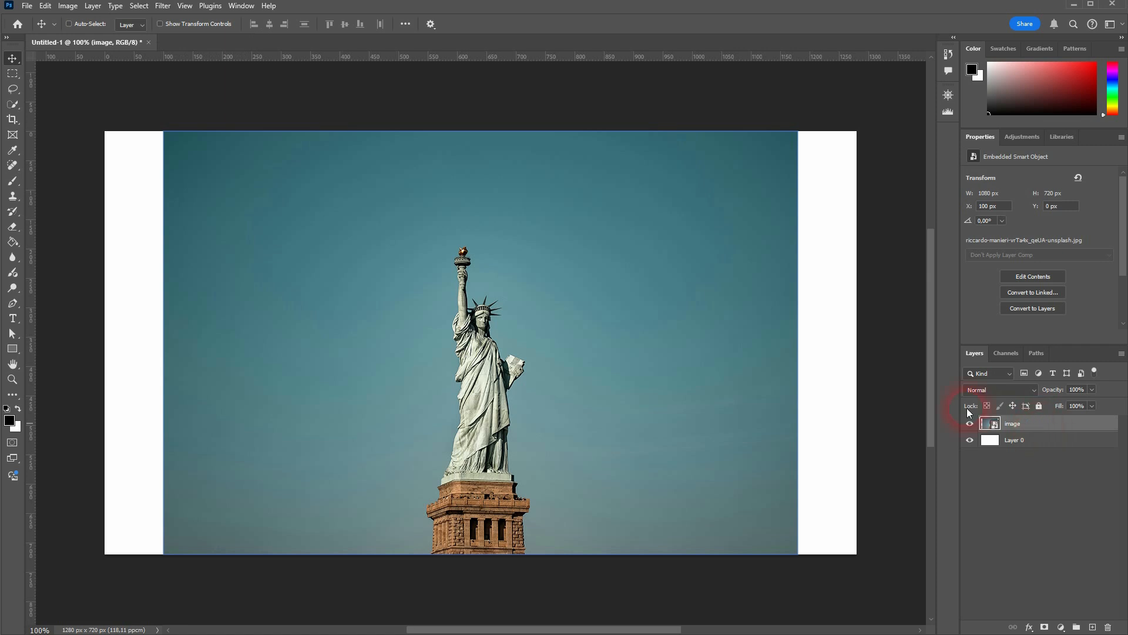
{"action": "left_click", "coordinate": [1014, 440]}
{"action": "left_click", "coordinate": [970, 423]}
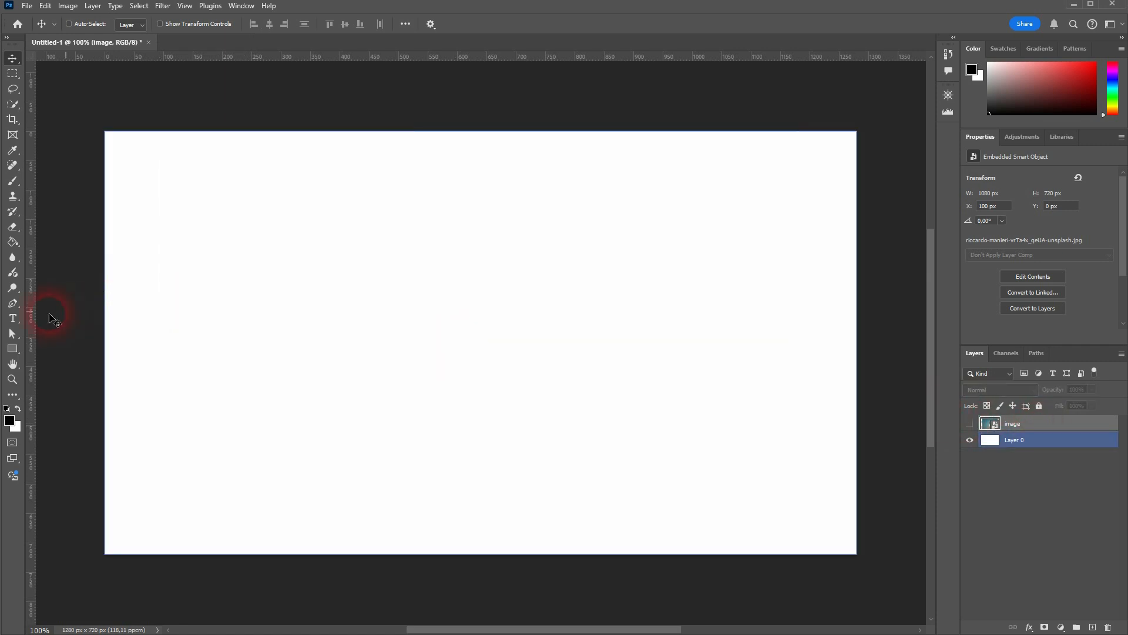
Add a text layer reading "NYC" on the white canvas in Acumin Variable Concept.
{"action": "left_click", "coordinate": [12, 318]}
{"action": "left_click", "coordinate": [354, 316]}
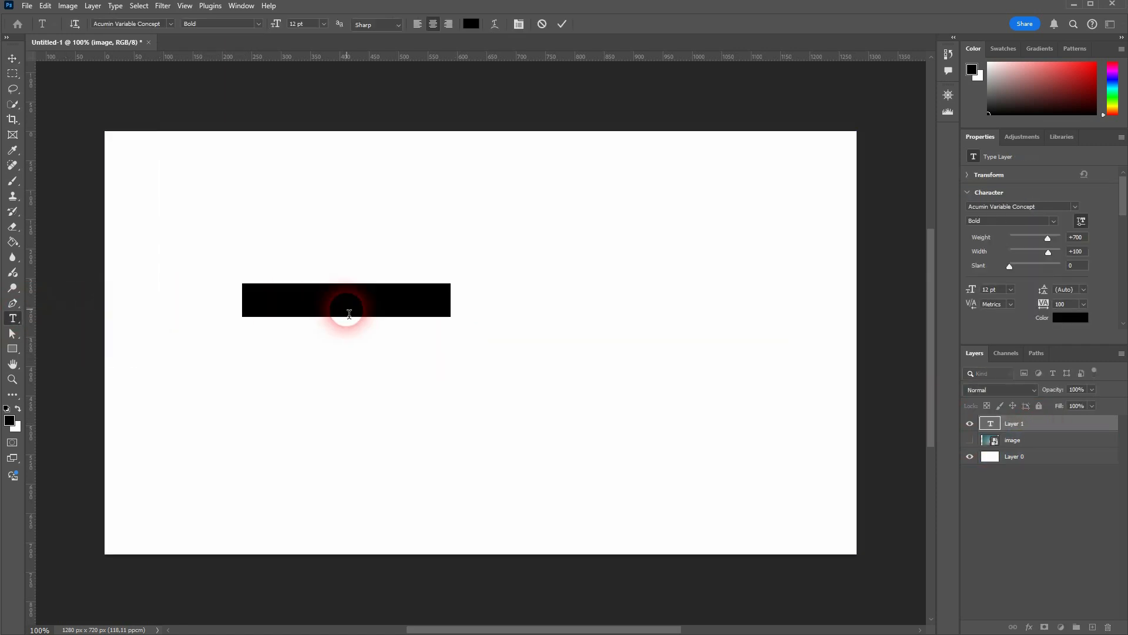
{"action": "type", "text": "NYC"}
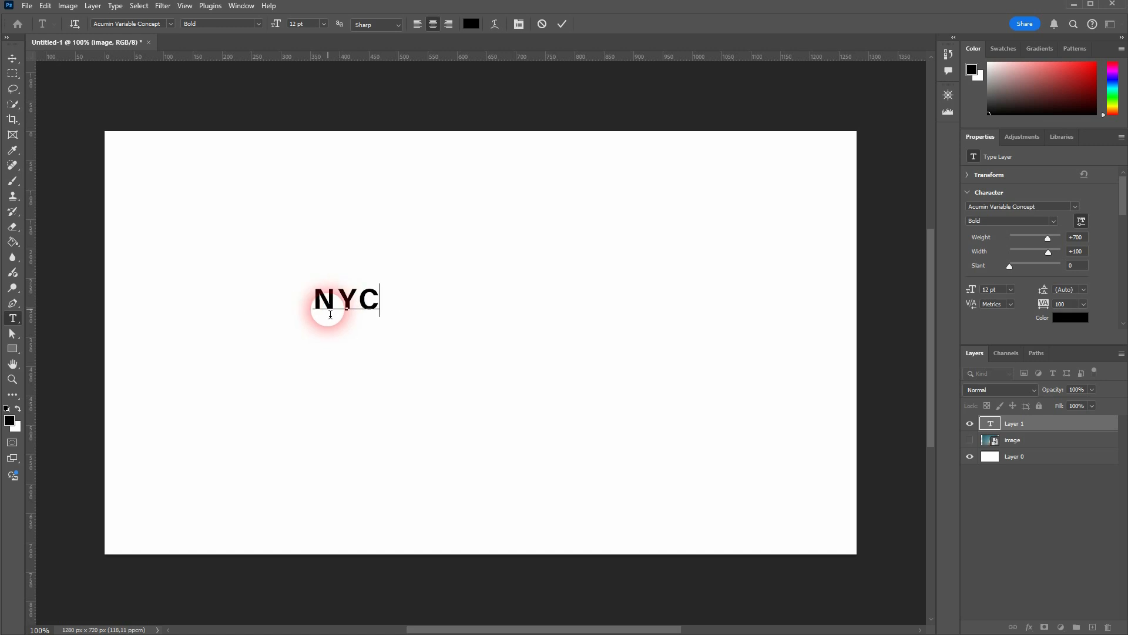
{"action": "left_click", "coordinate": [13, 60]}
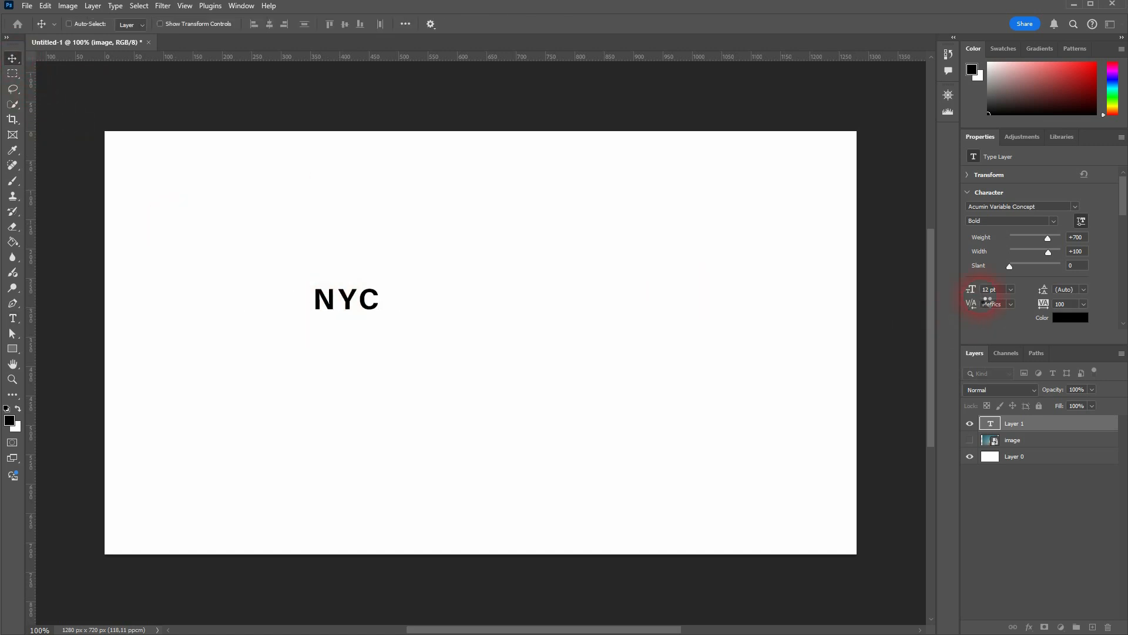
Set the NYC text's font style to UltraBlack.
{"action": "left_click", "coordinate": [1054, 220]}
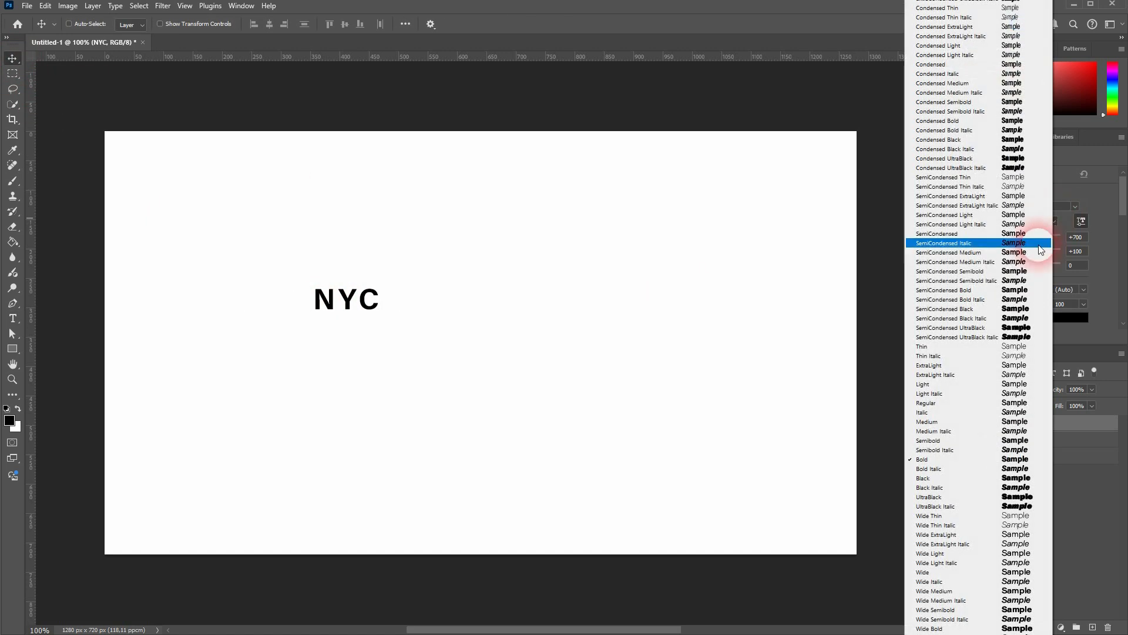
{"action": "left_click", "coordinate": [972, 461]}
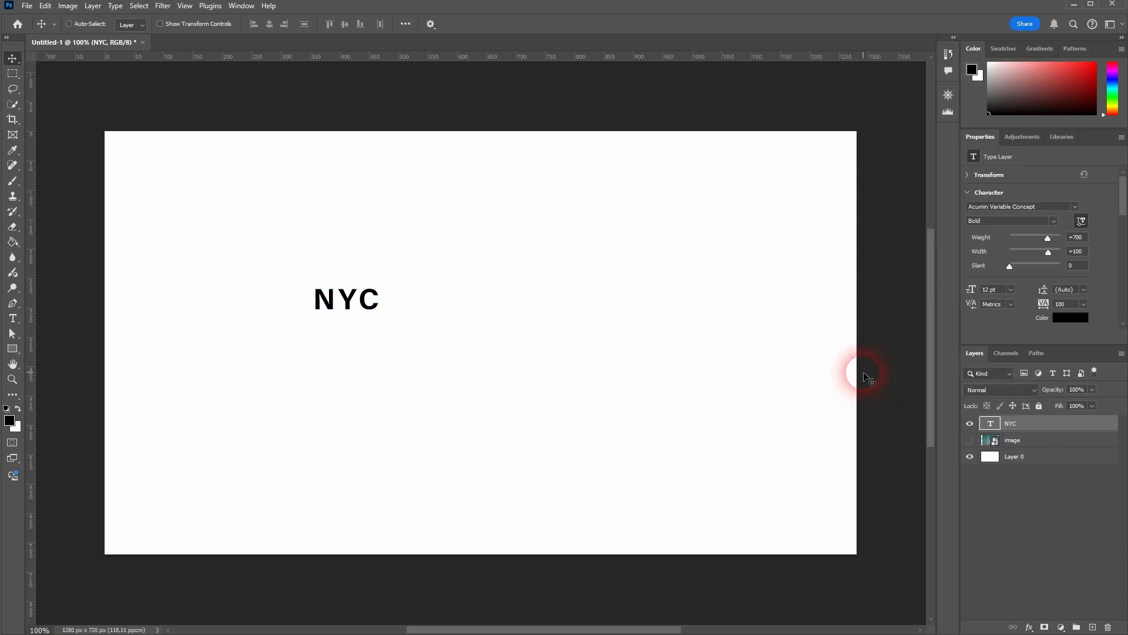
{"action": "left_click", "coordinate": [1053, 220]}
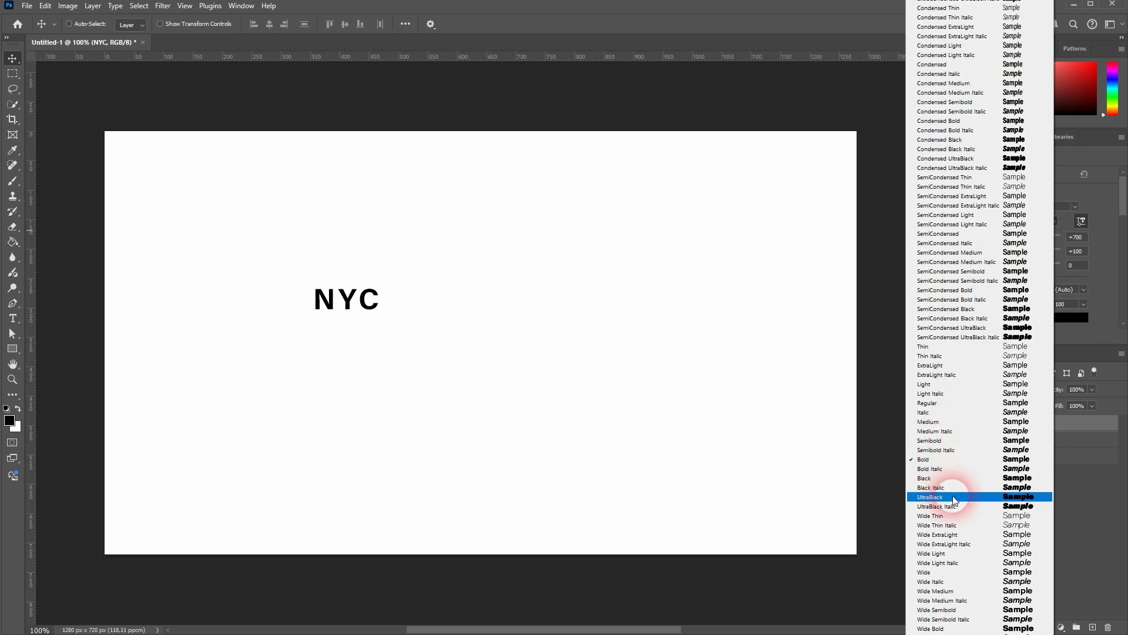
{"action": "left_click", "coordinate": [953, 497]}
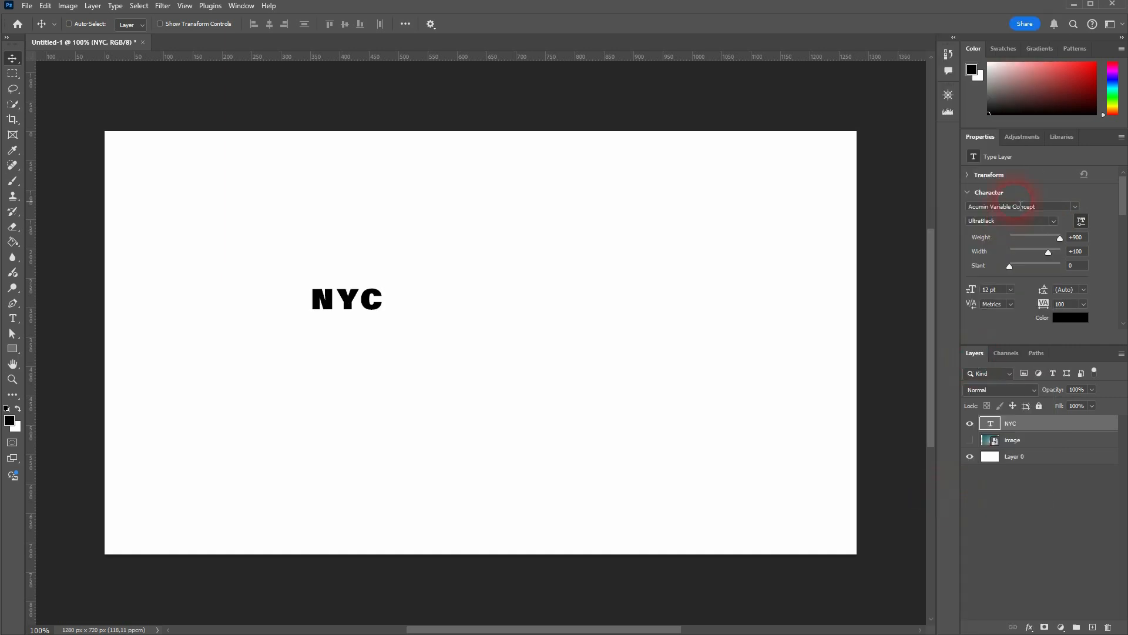
Enlarge the NYC text to a font size of 120 pt.
{"action": "left_click", "coordinate": [1010, 289]}
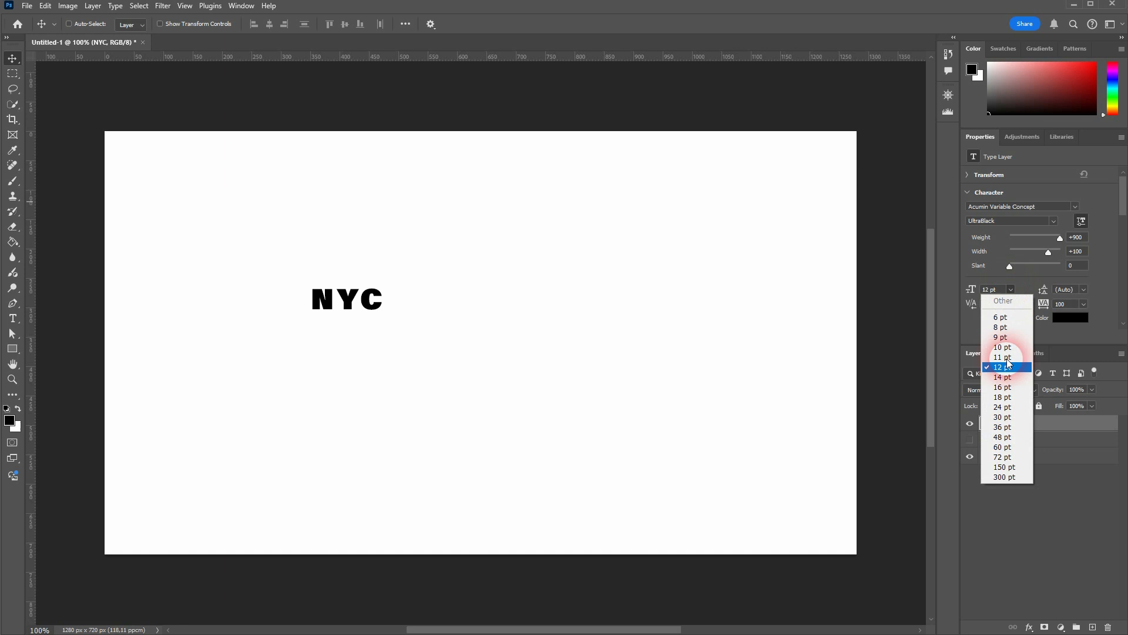
{"action": "left_click", "coordinate": [1007, 447]}
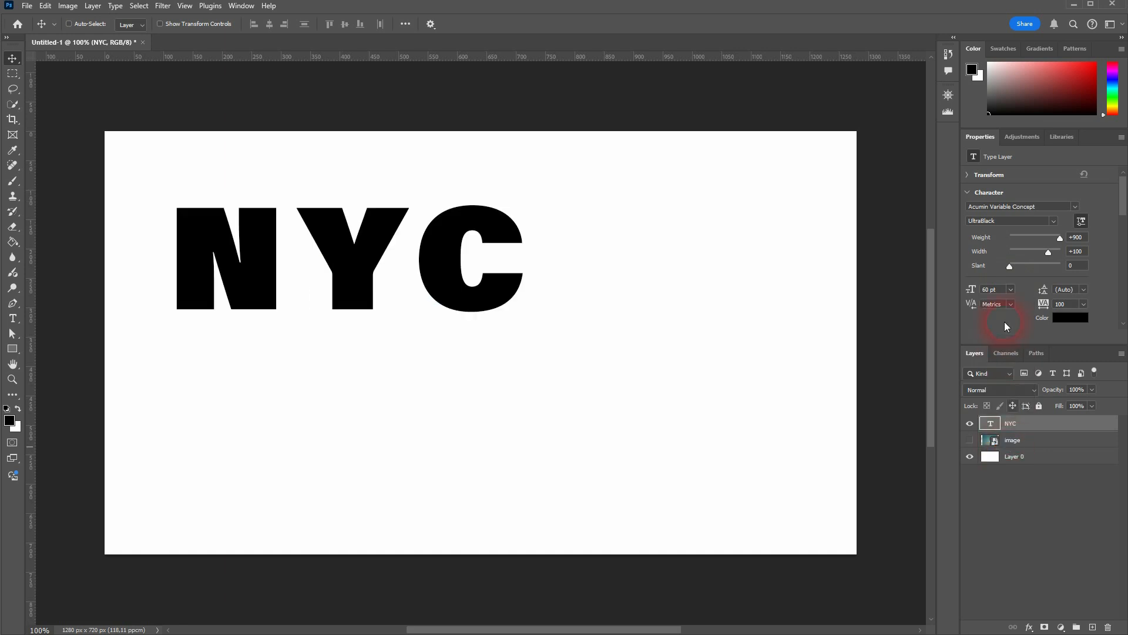
{"action": "left_click", "coordinate": [1009, 291]}
{"action": "left_click", "coordinate": [1009, 465]}
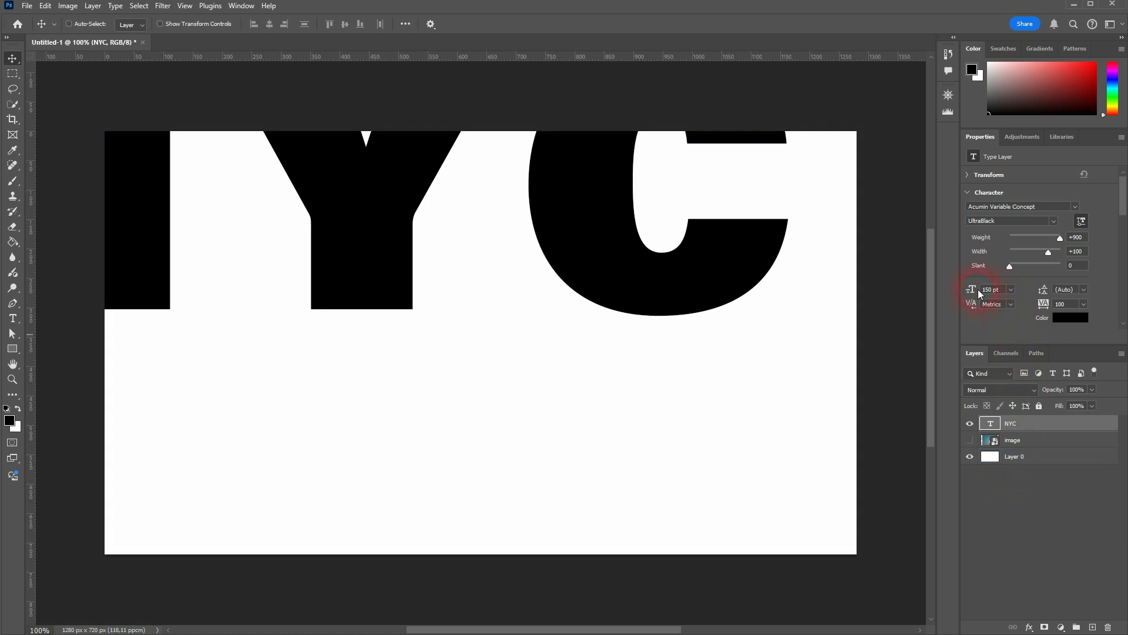
{"action": "left_click_drag", "start_coordinate": [967, 299], "coordinate": [957, 302]}
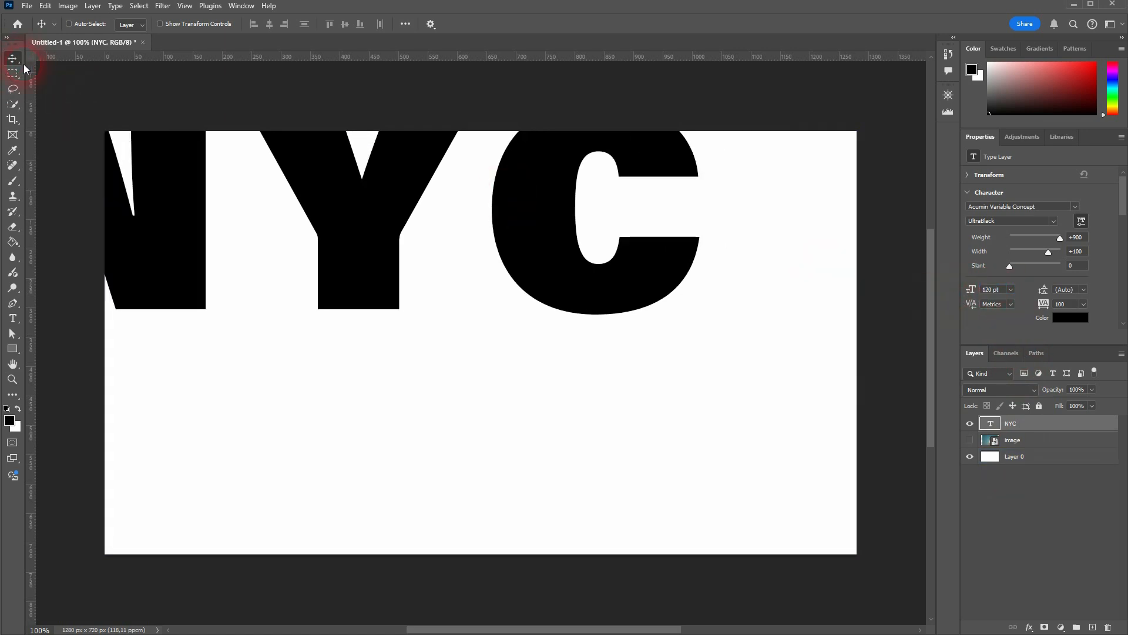
Center the NYC text horizontally and vertically on the whole canvas, and clear the selection.
{"action": "key", "text": "ctrl+a"}
{"action": "left_click", "coordinate": [270, 25]}
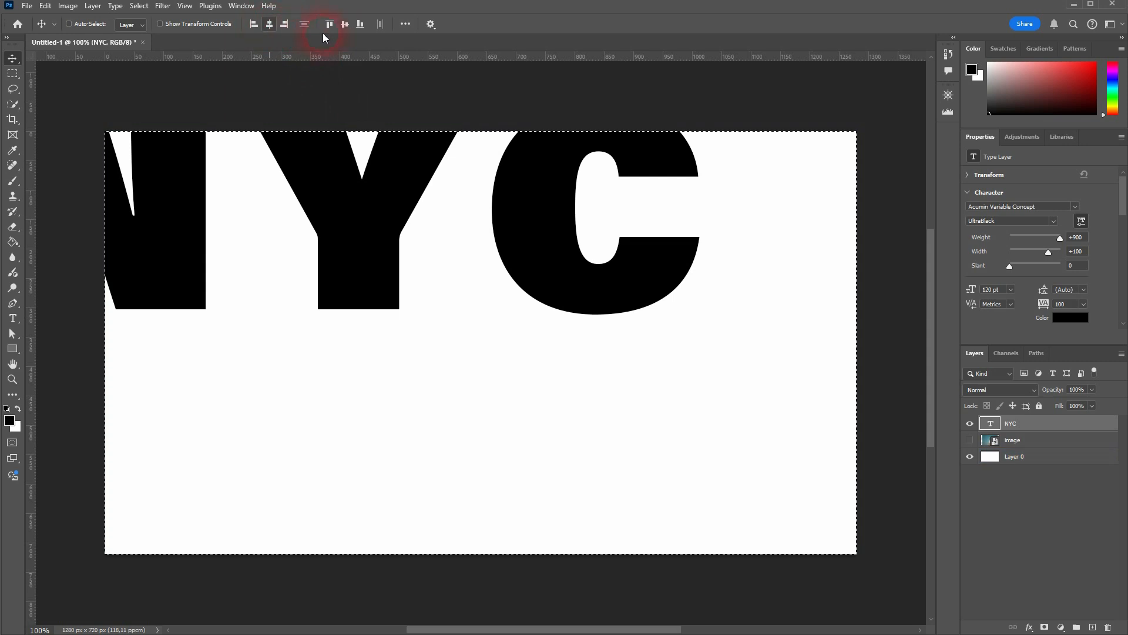
{"action": "left_click", "coordinate": [345, 24]}
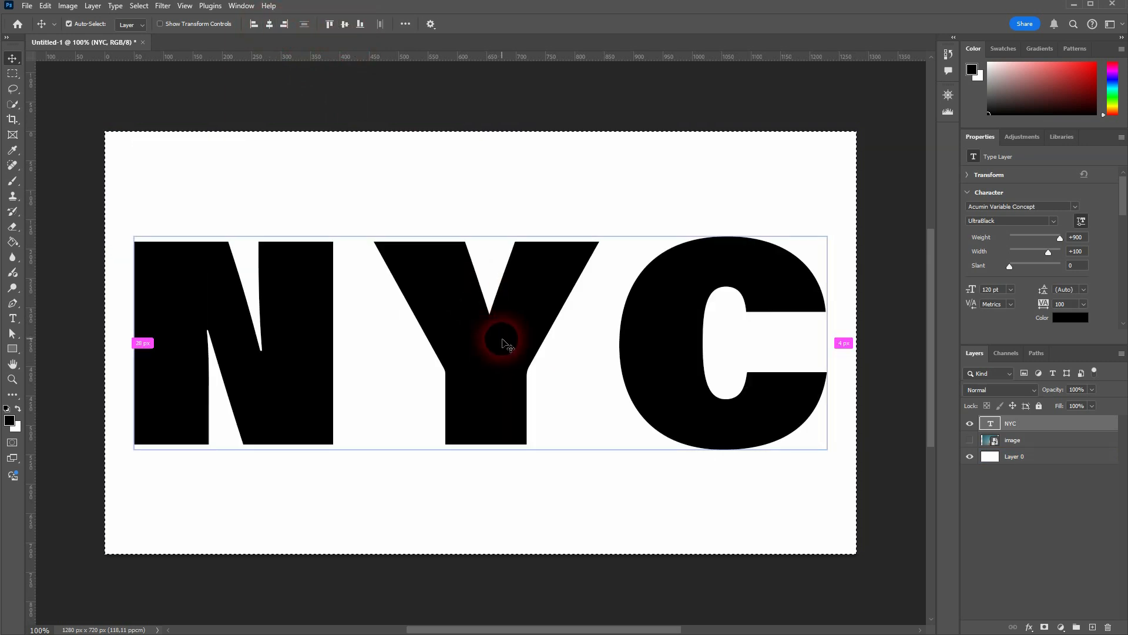
{"action": "key", "text": "ctrl+d"}
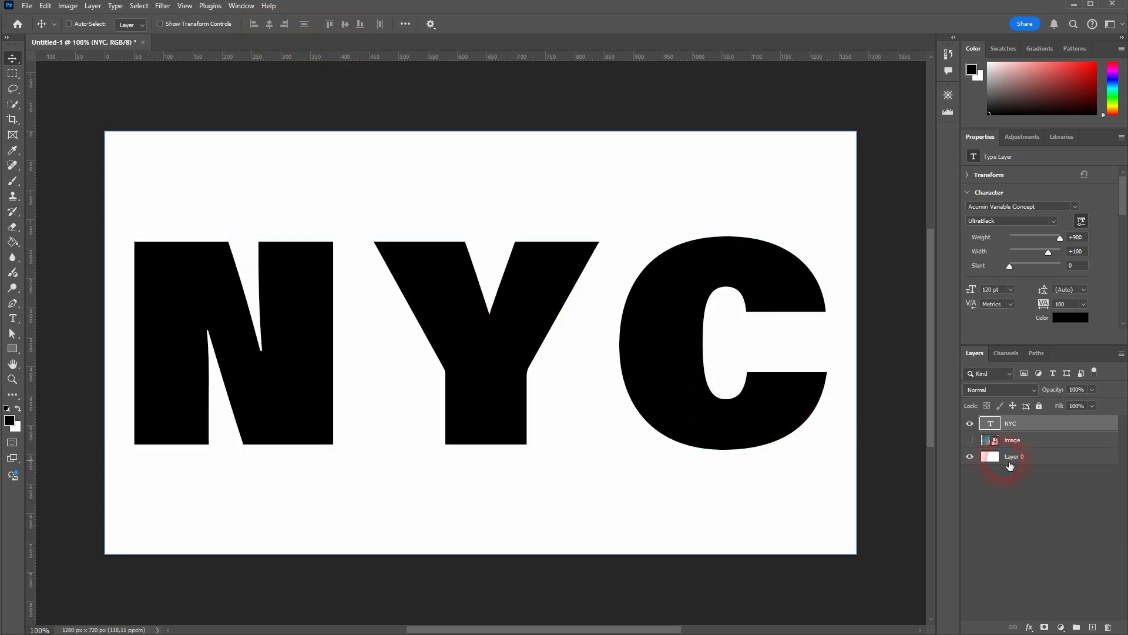
Show the image layer above the NYC text at 76% opacity and move it up so the statue overlaps the Y.
{"action": "left_click", "coordinate": [969, 440]}
{"action": "left_click_drag", "start_coordinate": [1012, 440], "coordinate": [1031, 418]}
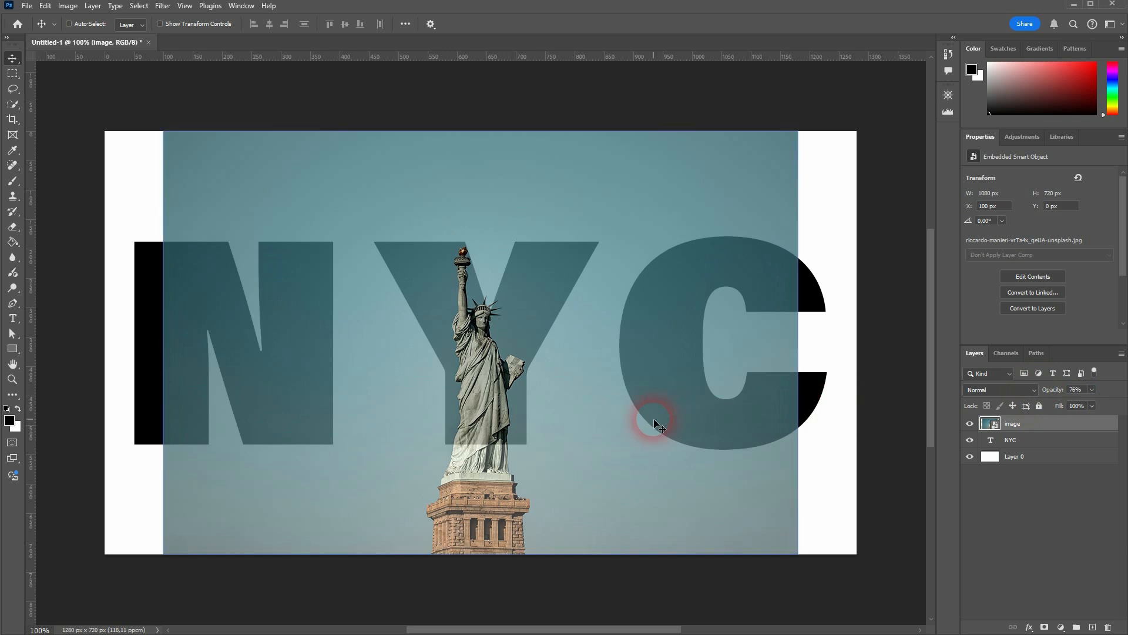
{"action": "left_click_drag", "start_coordinate": [484, 471], "coordinate": [485, 417]}
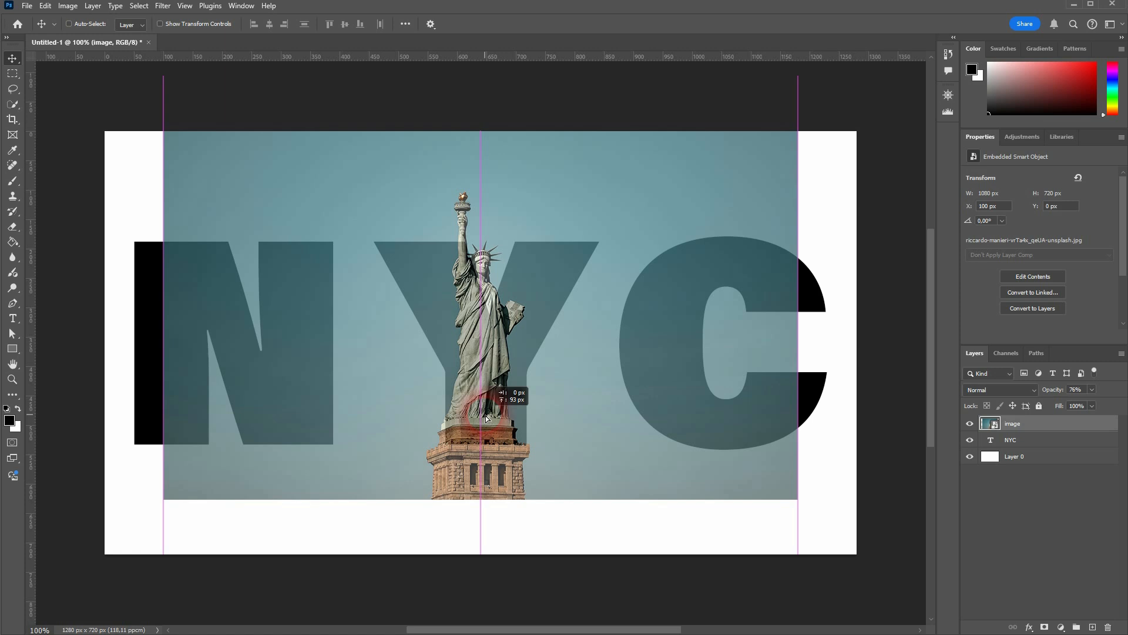
{"action": "left_click_drag", "start_coordinate": [487, 418], "coordinate": [487, 430]}
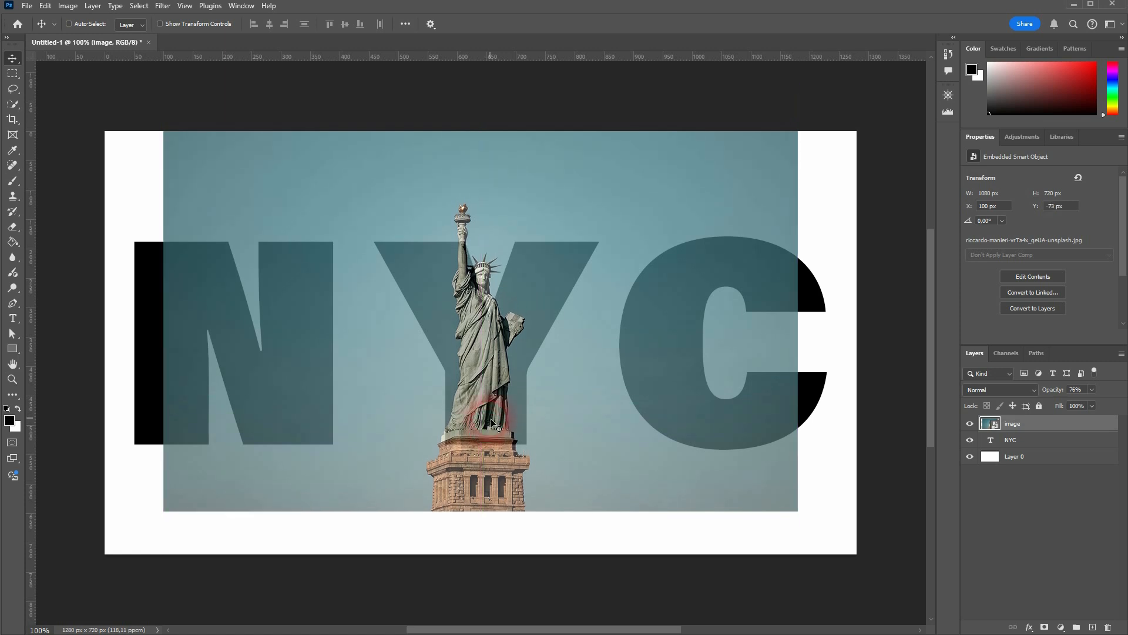
Scale the image proportionally from its center to 6.10% and restore its layer opacity to 100%.
{"action": "key", "text": "ctrl+t"}
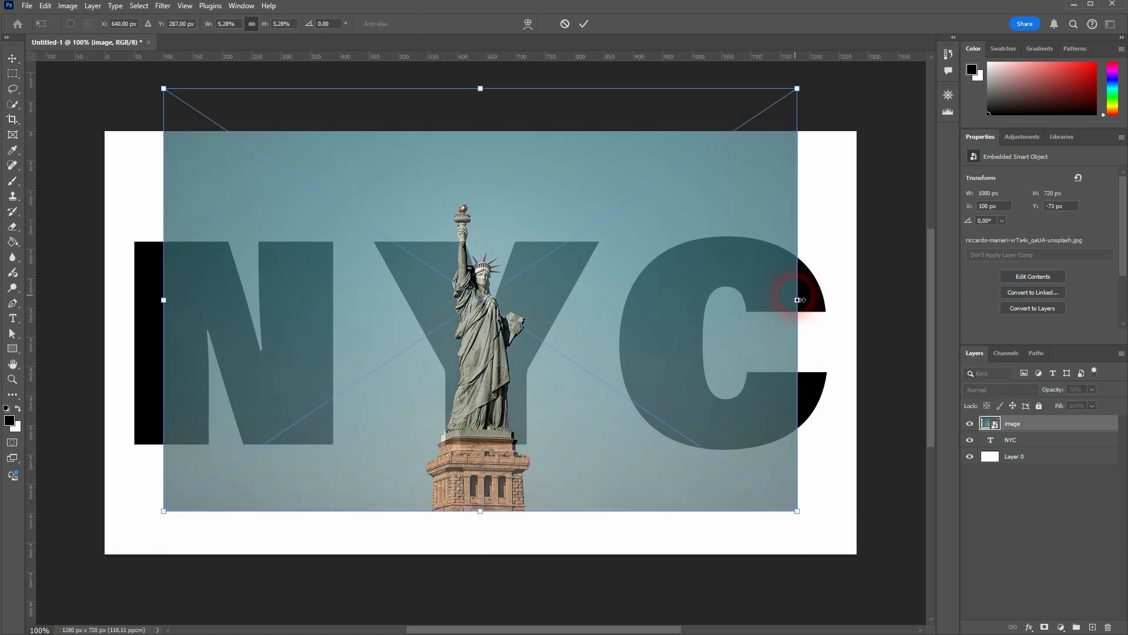
{"action": "left_click_drag", "start_coordinate": [800, 301], "coordinate": [847, 312]}
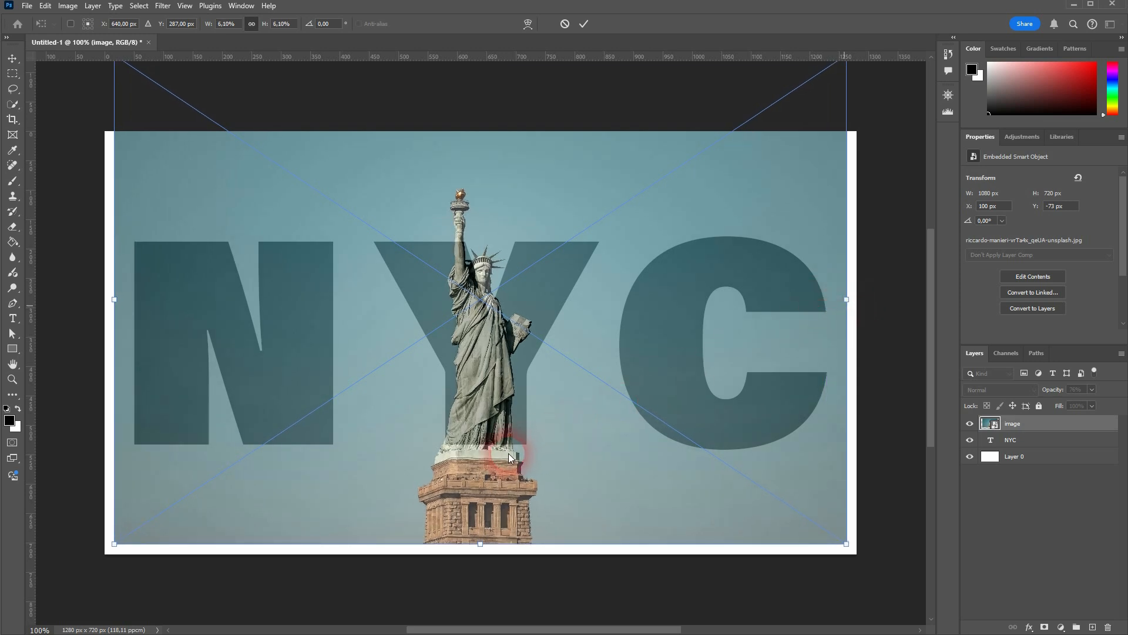
{"action": "double_click", "coordinate": [504, 379]}
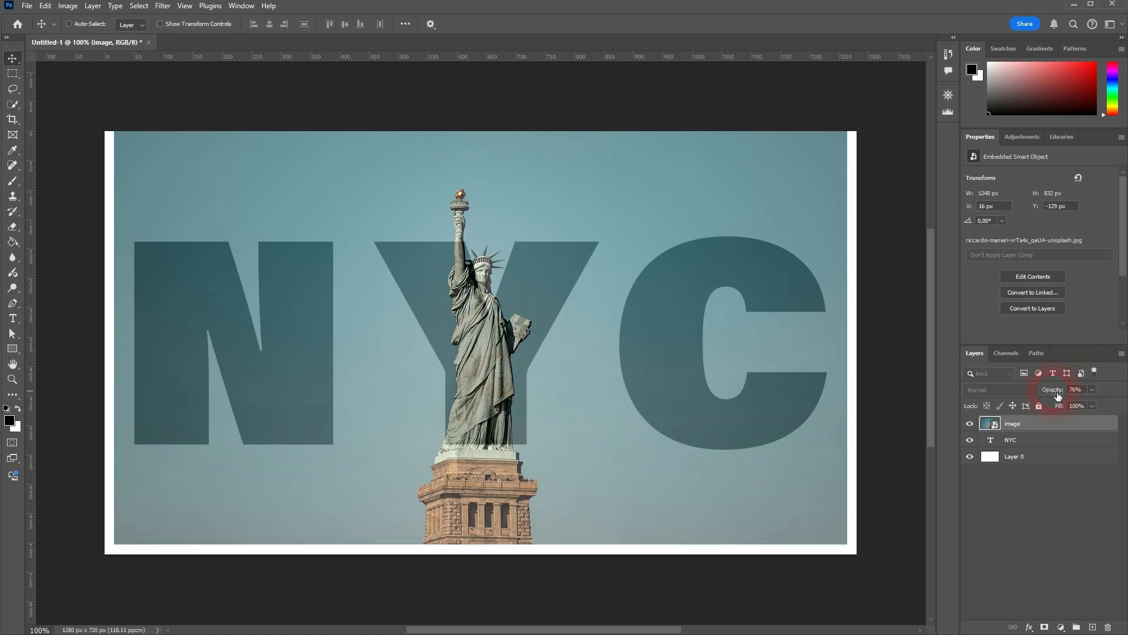
{"action": "left_click", "coordinate": [1099, 408]}
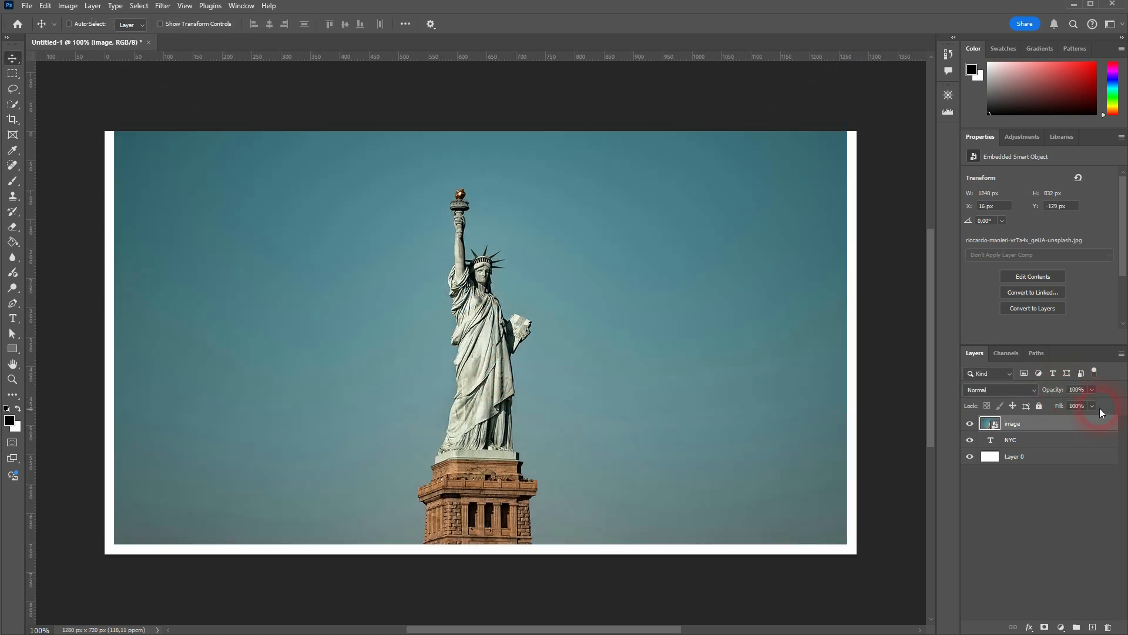
Try clipping the image layer to the NYC text, and release the clipping mask.
{"action": "right_click", "coordinate": [1035, 424]}
{"action": "left_click", "coordinate": [1046, 400]}
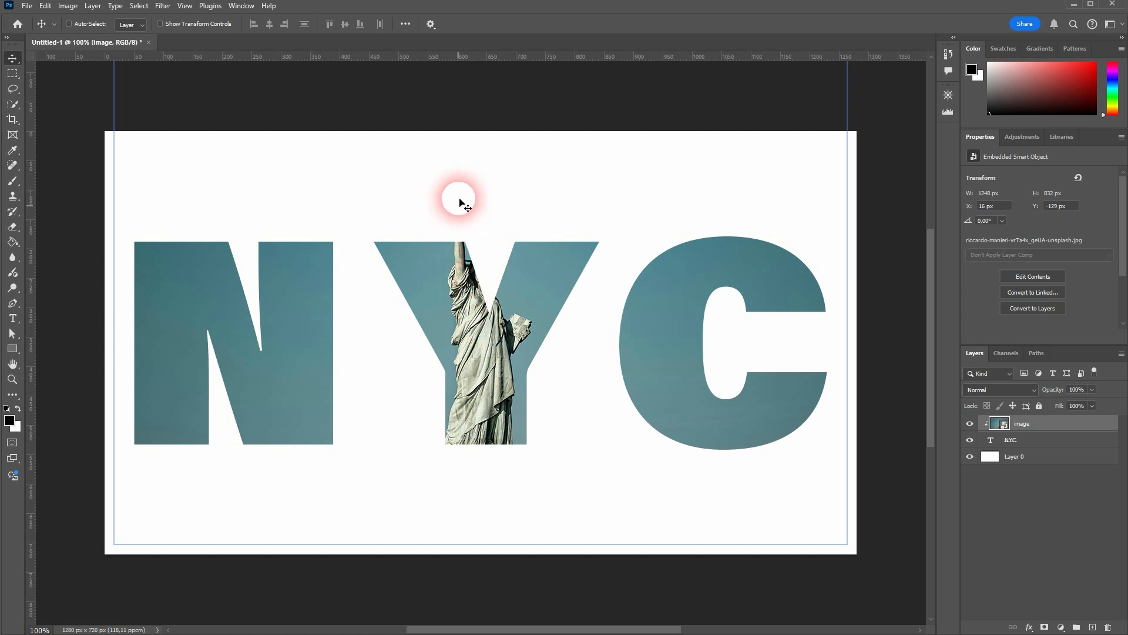
{"action": "right_click", "coordinate": [1048, 426]}
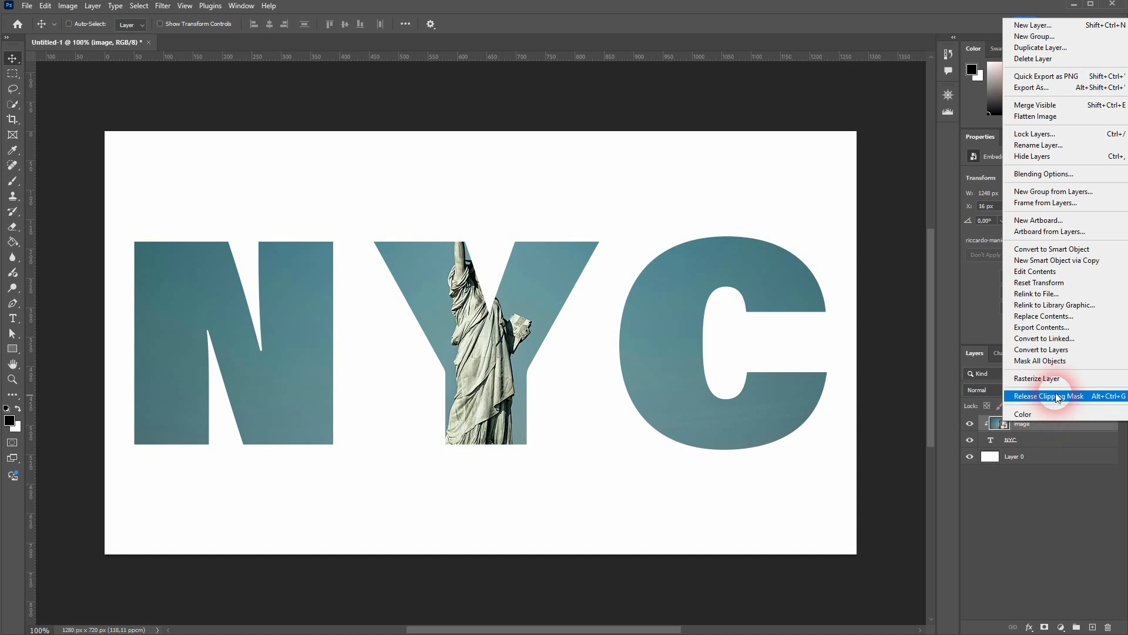
{"action": "left_click", "coordinate": [1052, 461]}
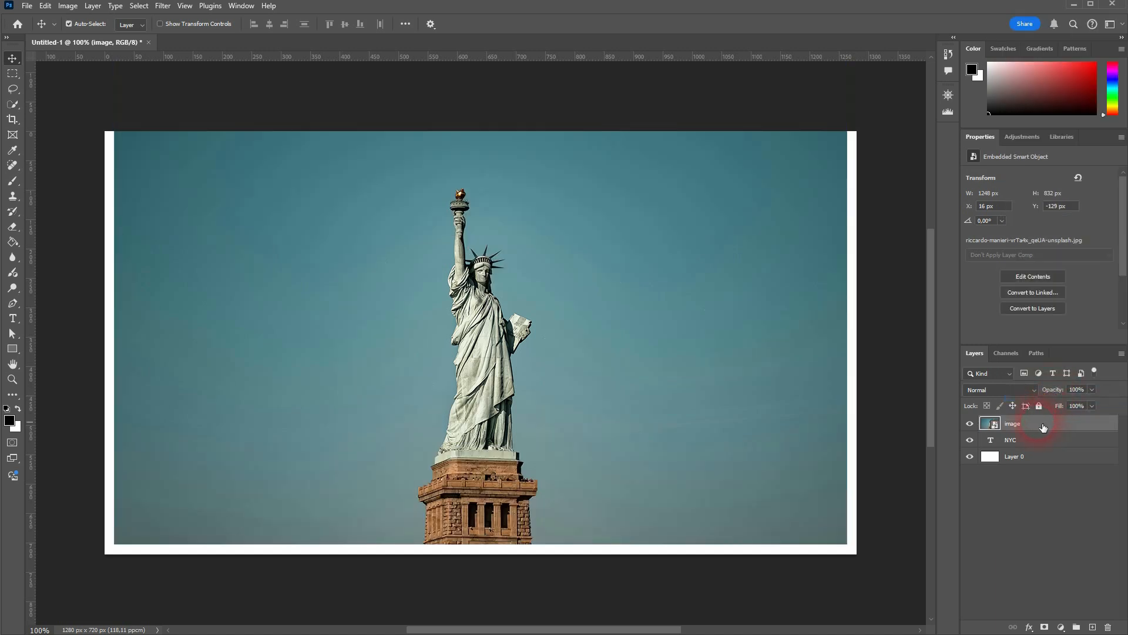
Duplicate the image layer and clip the original image layer to the NYC text.
{"action": "key", "text": "ctrl+j"}
{"action": "right_click", "coordinate": [1027, 439]}
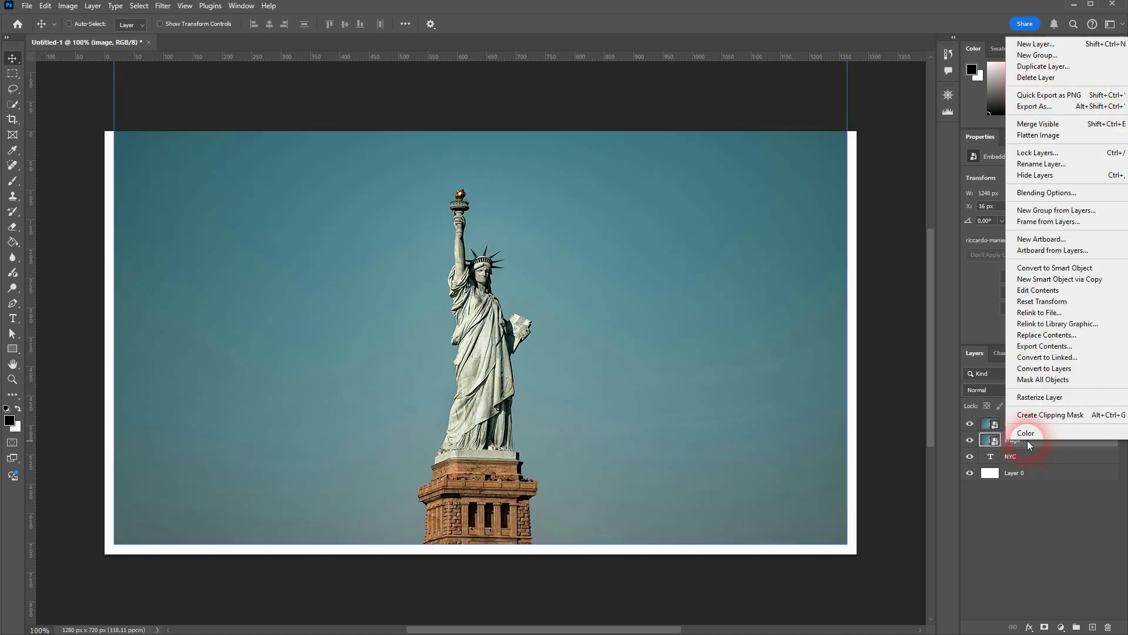
{"action": "left_click", "coordinate": [1043, 414]}
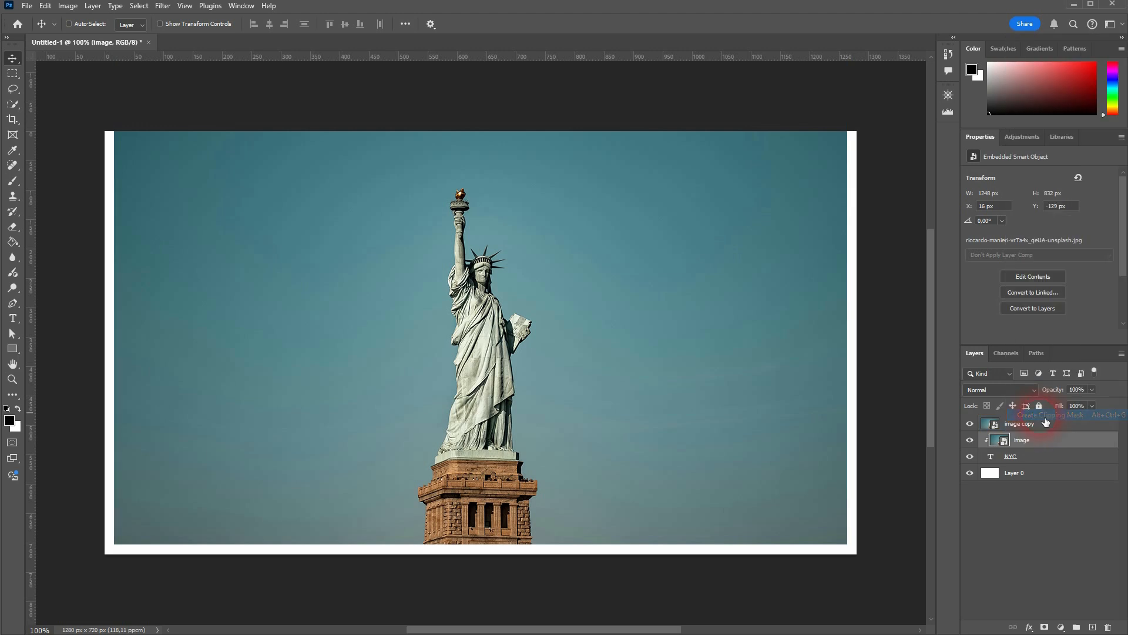
{"action": "left_click", "coordinate": [970, 424]}
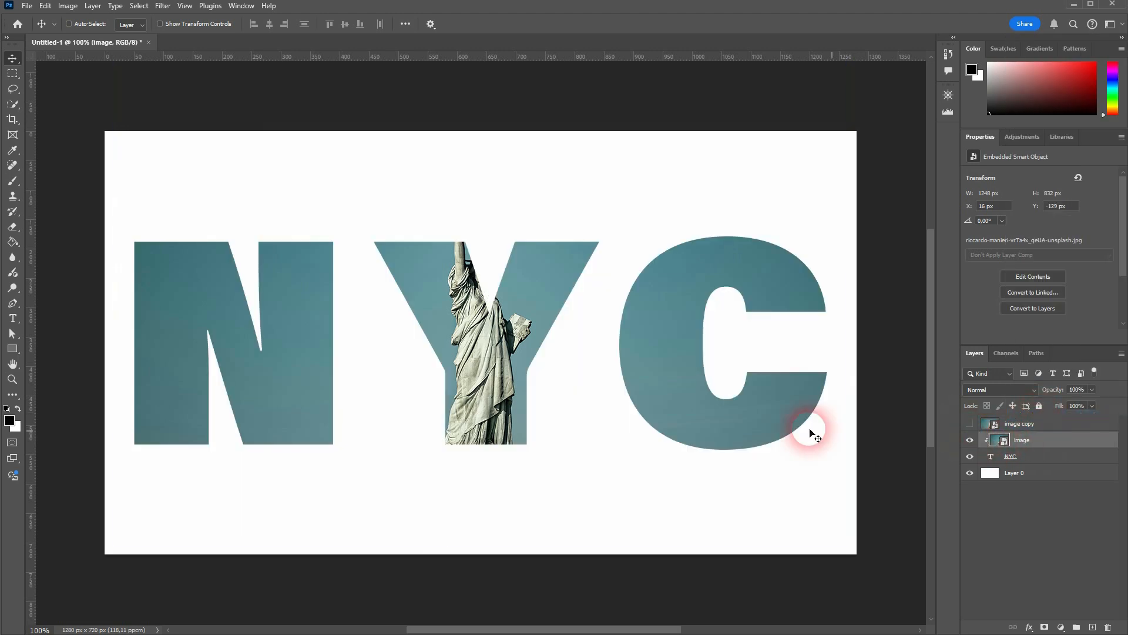
Add a layer mask to the visible image copy layer and fill the mask with black.
{"action": "left_click", "coordinate": [1024, 425]}
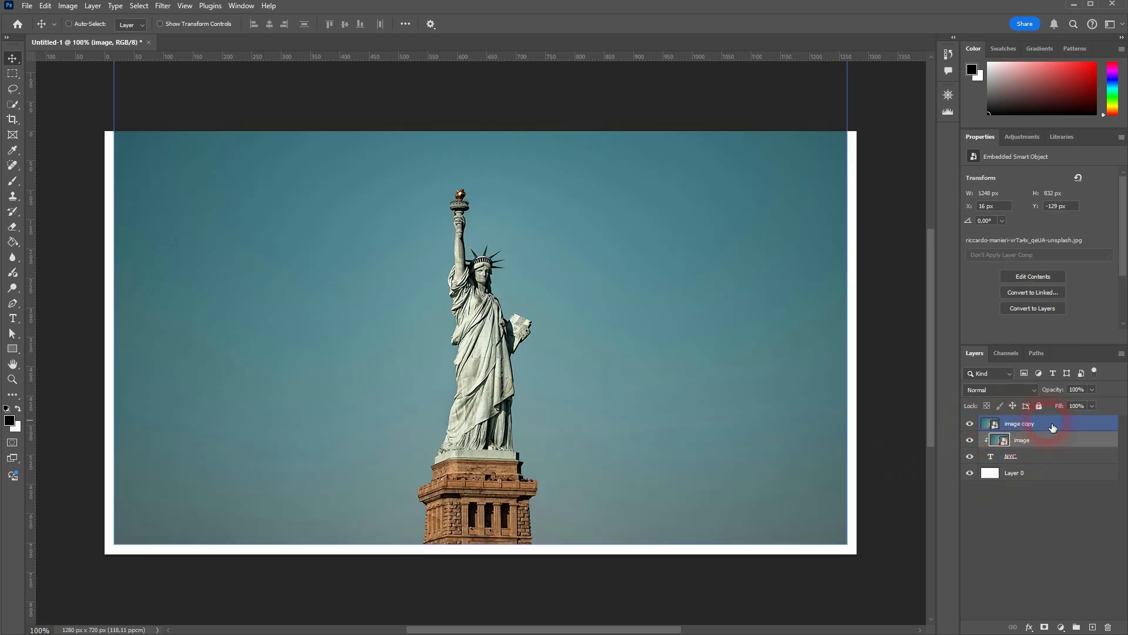
{"action": "left_click", "coordinate": [1045, 627]}
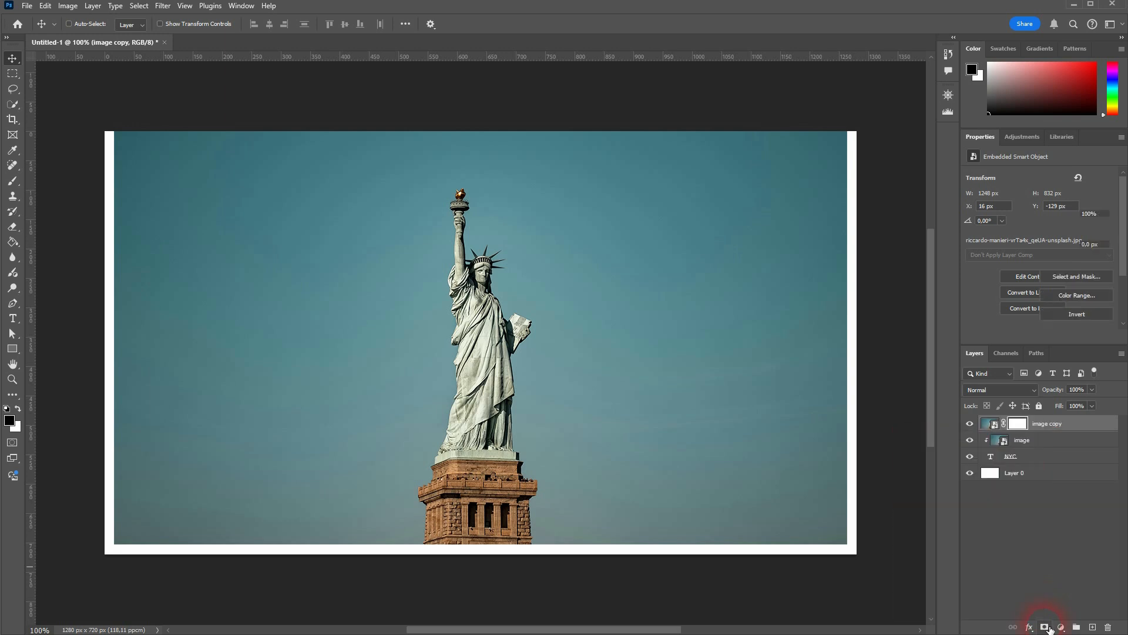
{"action": "left_click_drag", "start_coordinate": [1050, 449], "coordinate": [1014, 432]}
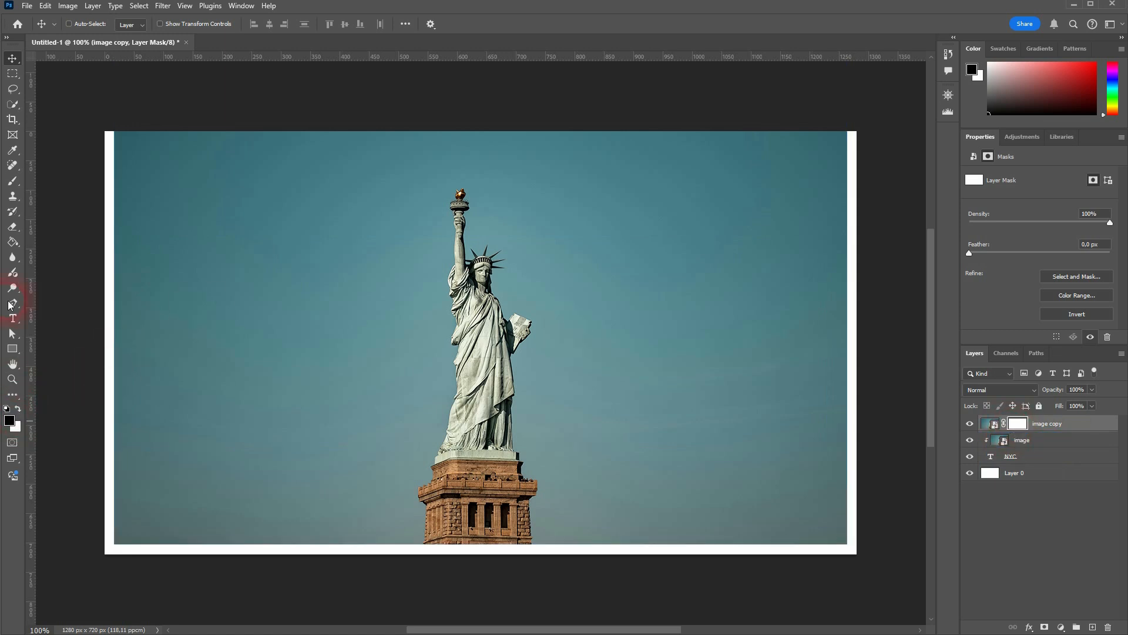
{"action": "left_click", "coordinate": [13, 242]}
{"action": "left_click", "coordinate": [742, 324]}
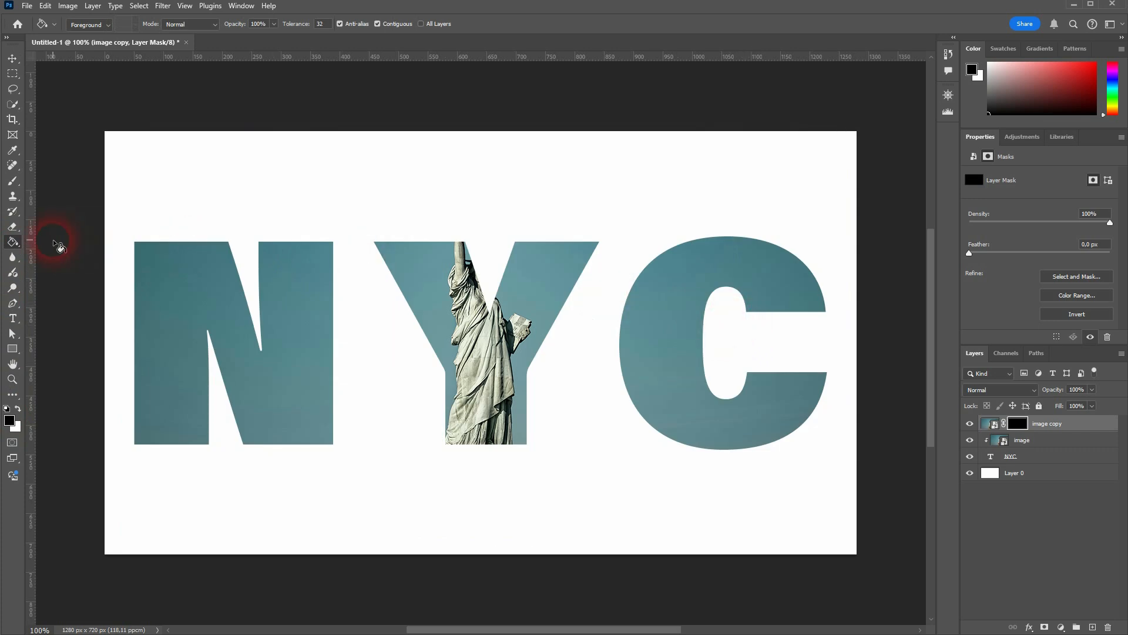
Choose the Brush tool and make white the foreground color for painting on the image copy layer's mask.
{"action": "right_click", "coordinate": [15, 185]}
{"action": "left_click", "coordinate": [61, 179]}
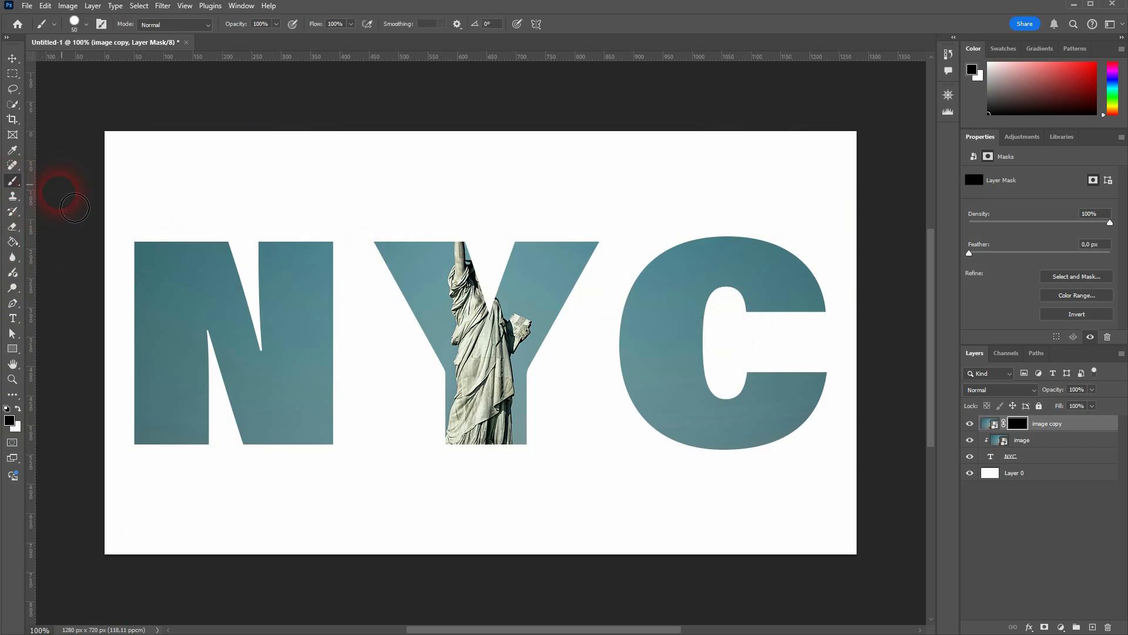
{"action": "left_click", "coordinate": [17, 409]}
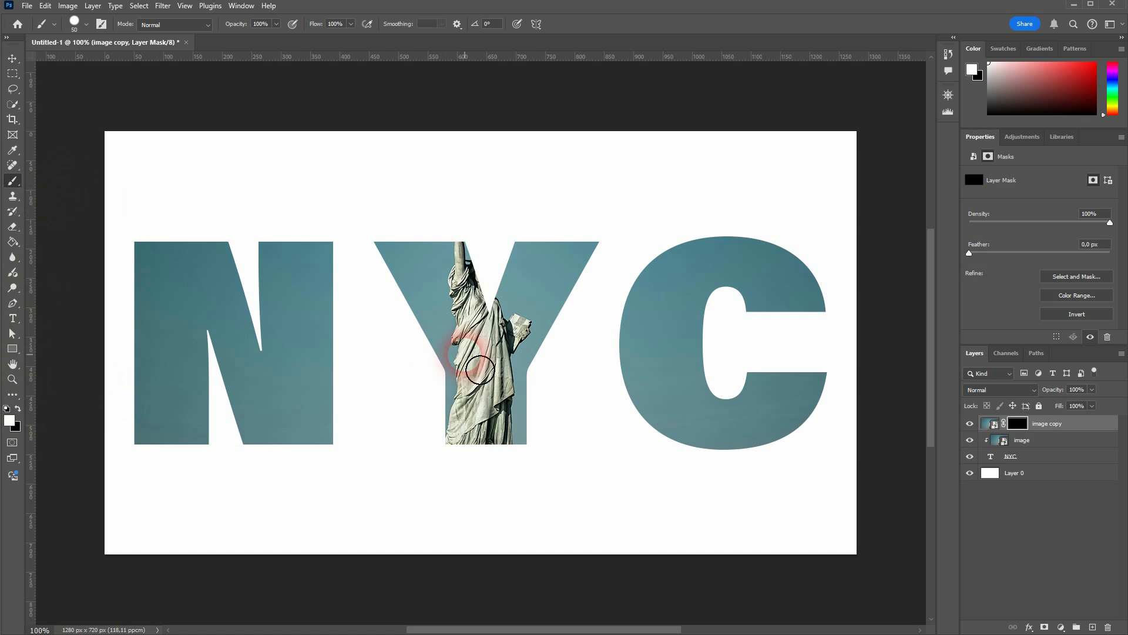
Try painting a vertical white stroke down the statue on the layer mask, and undo the stroke.
{"action": "left_click_drag", "start_coordinate": [493, 185], "coordinate": [501, 483]}
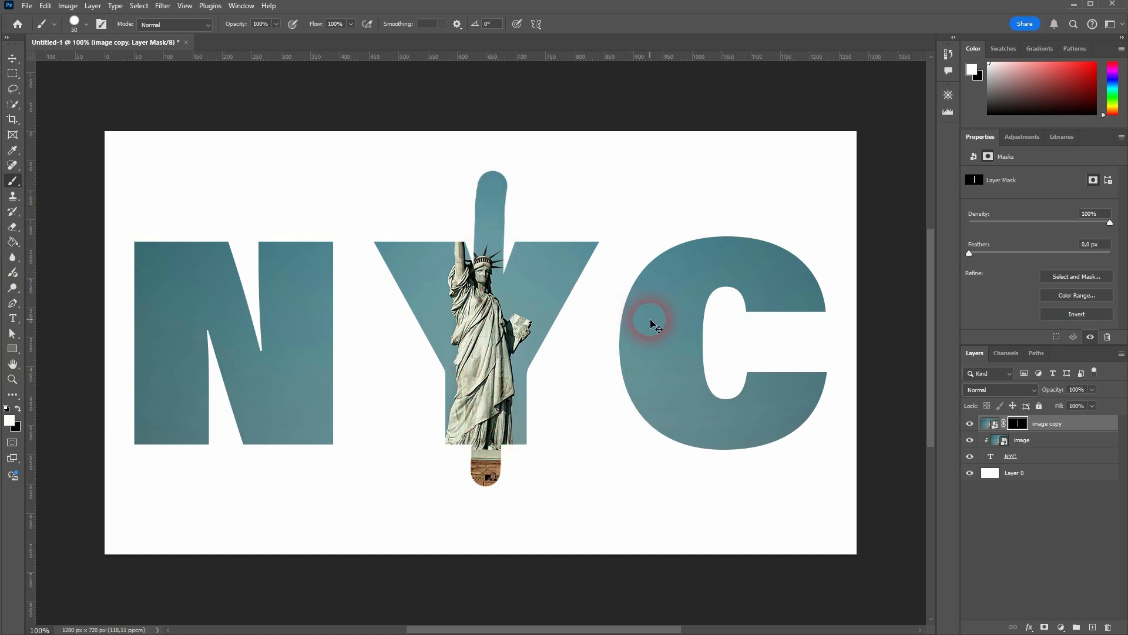
{"action": "key", "text": "ctrl+z"}
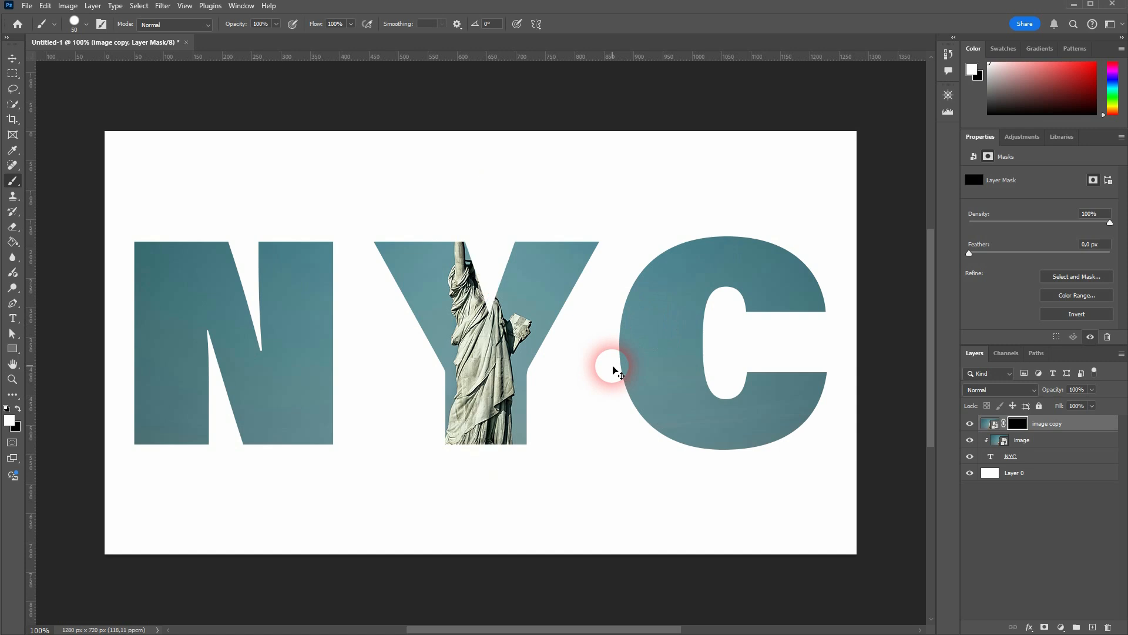
Set the Hard Round brush size to 25 px.
{"action": "left_click", "coordinate": [75, 25]}
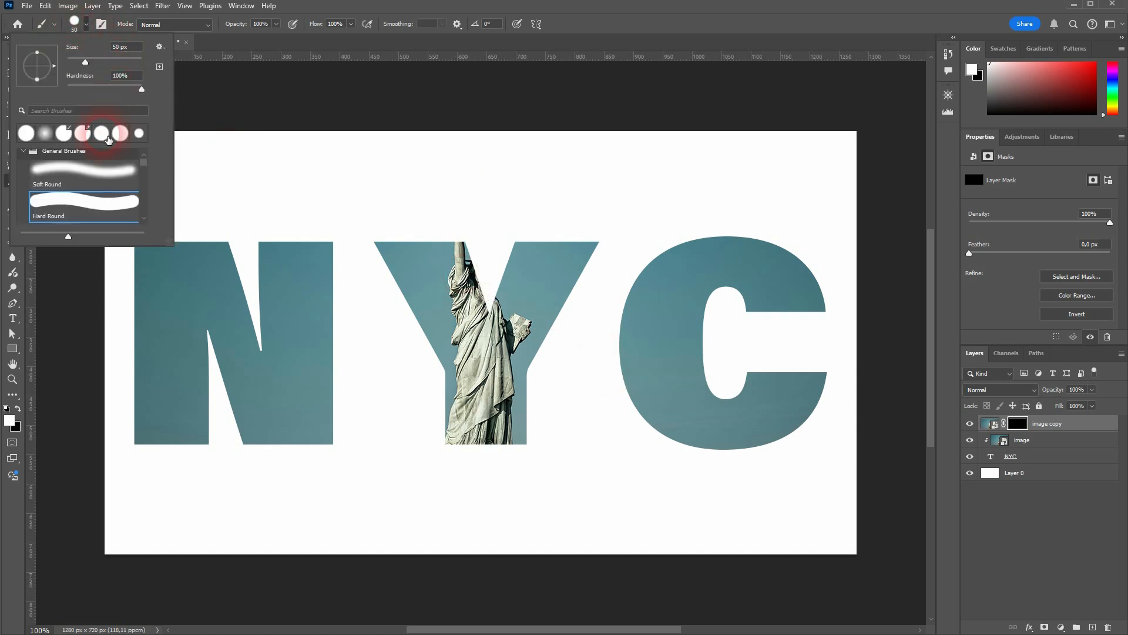
{"action": "left_click_drag", "start_coordinate": [98, 64], "coordinate": [76, 63]}
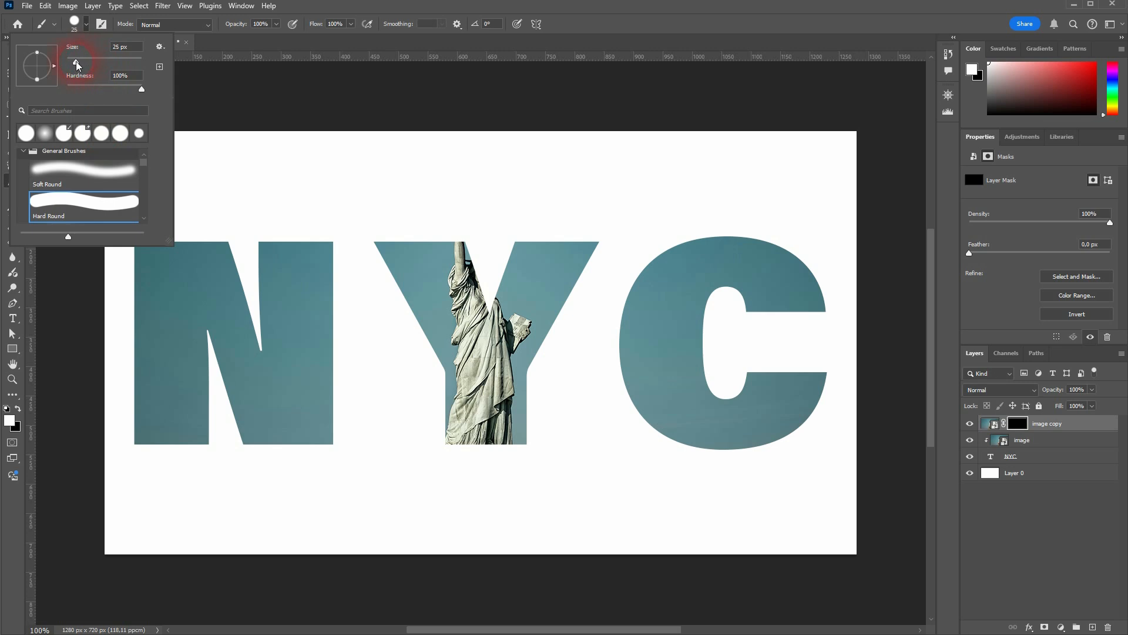
{"action": "left_click", "coordinate": [484, 263]}
{"action": "left_click", "coordinate": [159, 47]}
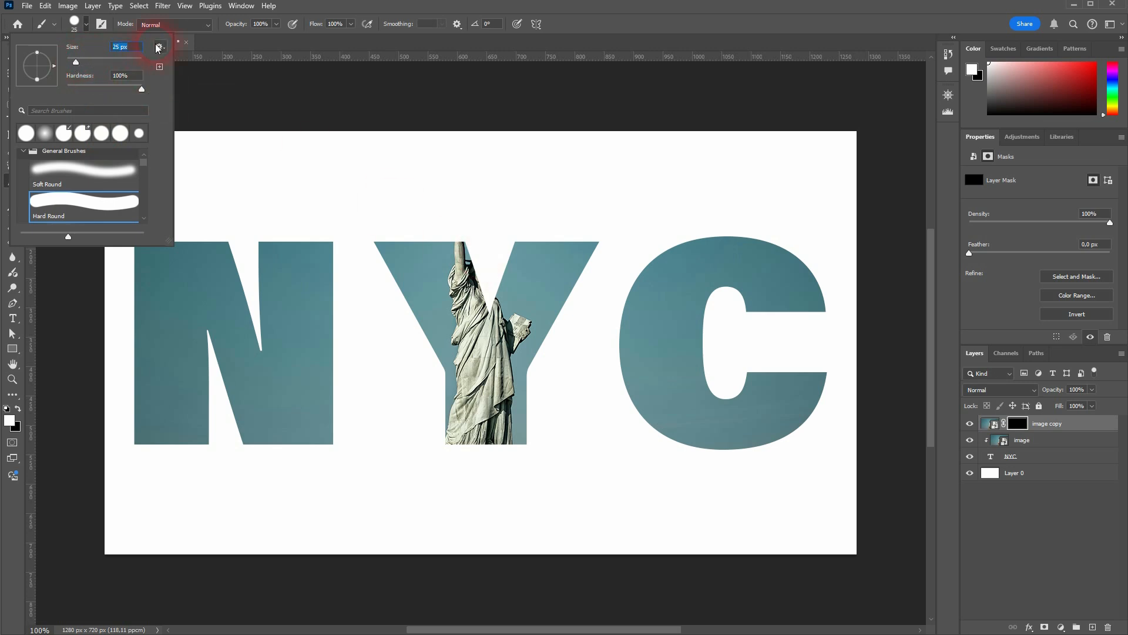
{"action": "key", "text": "Return"}
Paint white on the image copy mask to reveal the statue's head and crown in the Y's notch.
{"action": "scroll", "coordinate": [487, 302], "scroll_direction": "left", "scroll_amount": 1}
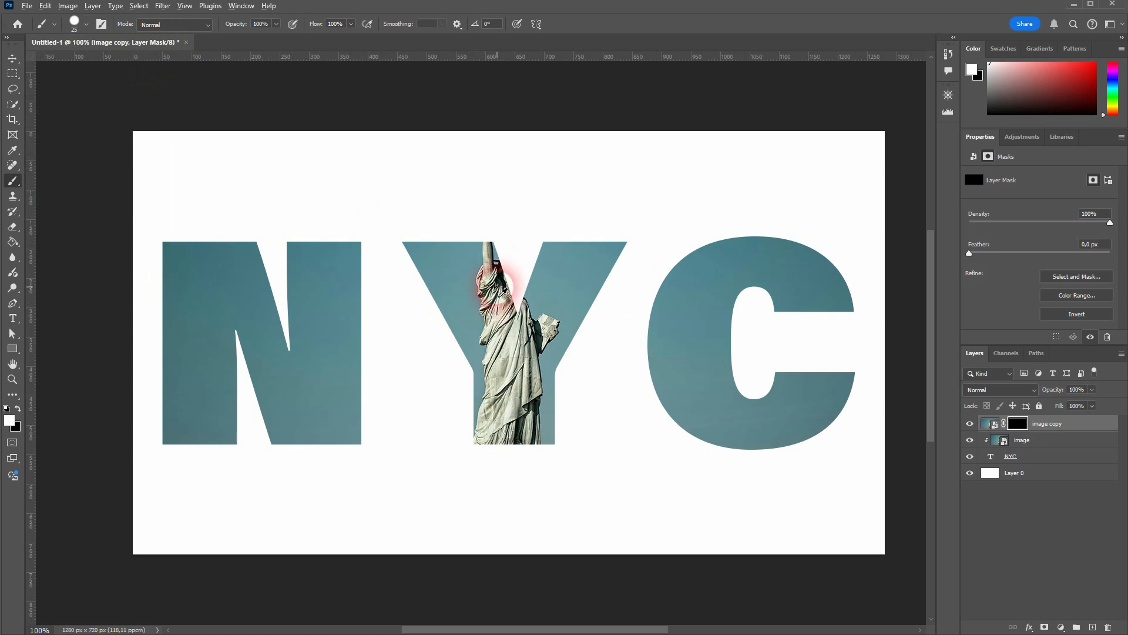
{"action": "scroll", "coordinate": [507, 287], "scroll_direction": "up", "scroll_amount": 10}
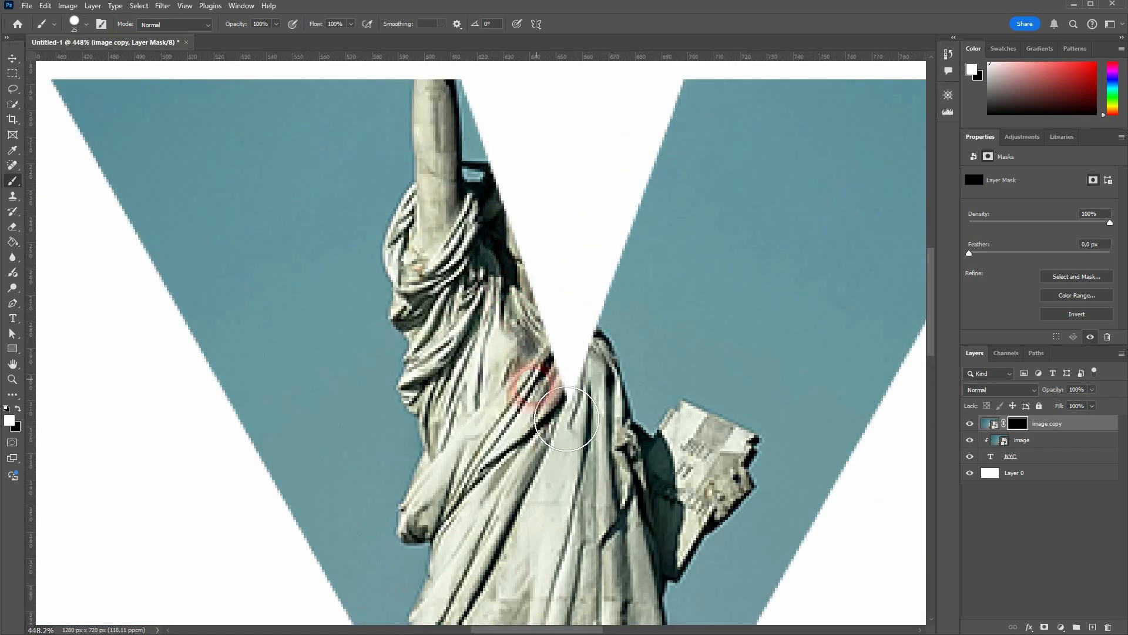
{"action": "mouse_move", "coordinate": [566, 419]}
{"action": "left_mouse_down"}
{"action": "mouse_move", "coordinate": [591, 410]}
{"action": "mouse_move", "coordinate": [602, 342]}
{"action": "mouse_move", "coordinate": [571, 274]}
{"action": "mouse_move", "coordinate": [558, 189]}
{"action": "mouse_move", "coordinate": [582, 189]}
{"action": "mouse_move", "coordinate": [599, 209]}
{"action": "mouse_move", "coordinate": [610, 276]}
{"action": "left_mouse_up"}
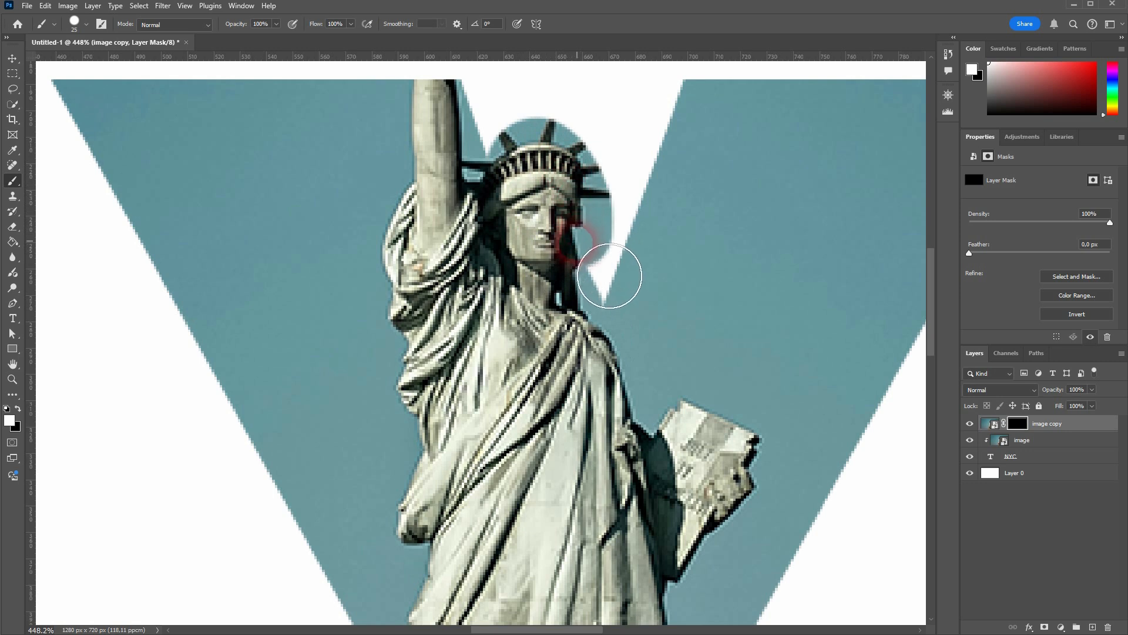
Paint white on the mask to reveal the statue's raised arm and torch above the Y.
{"action": "scroll", "coordinate": [546, 277], "scroll_direction": "up", "scroll_amount": 3}
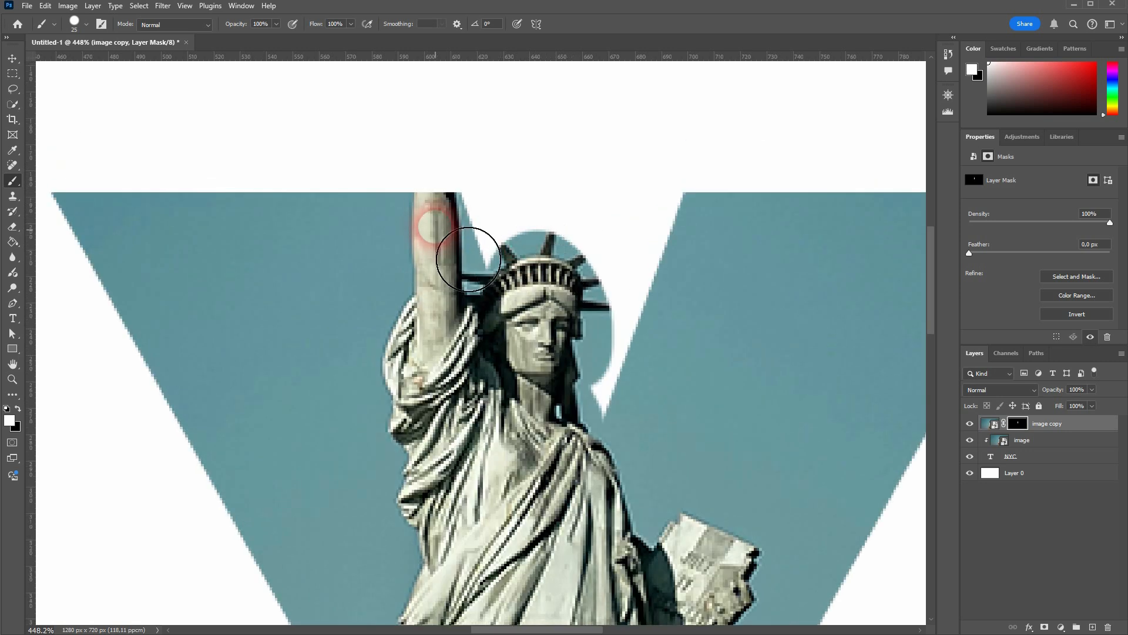
{"action": "left_click_drag", "start_coordinate": [468, 259], "coordinate": [473, 115]}
{"action": "scroll", "coordinate": [470, 158], "scroll_direction": "up", "scroll_amount": 2}
{"action": "left_click_drag", "start_coordinate": [479, 235], "coordinate": [472, 134]}
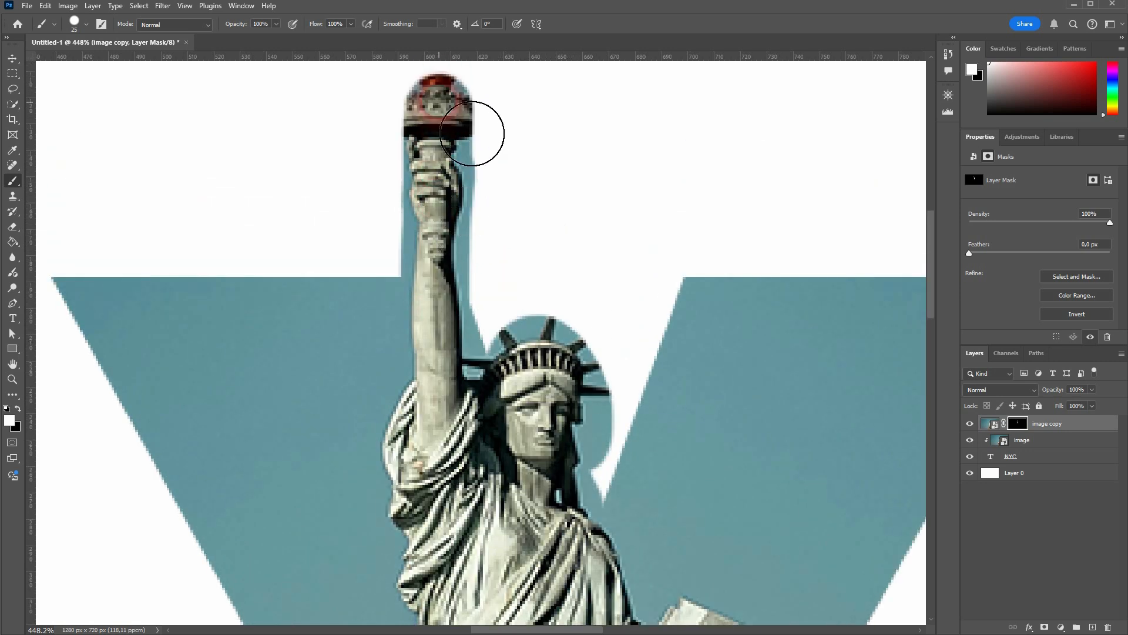
{"action": "scroll", "coordinate": [475, 177], "scroll_direction": "up", "scroll_amount": 2}
{"action": "mouse_move", "coordinate": [478, 259]}
{"action": "left_mouse_down"}
{"action": "mouse_move", "coordinate": [432, 245]}
{"action": "mouse_move", "coordinate": [504, 226]}
{"action": "mouse_move", "coordinate": [487, 185]}
{"action": "mouse_move", "coordinate": [458, 162]}
{"action": "mouse_move", "coordinate": [431, 217]}
{"action": "mouse_move", "coordinate": [491, 214]}
{"action": "left_mouse_up"}
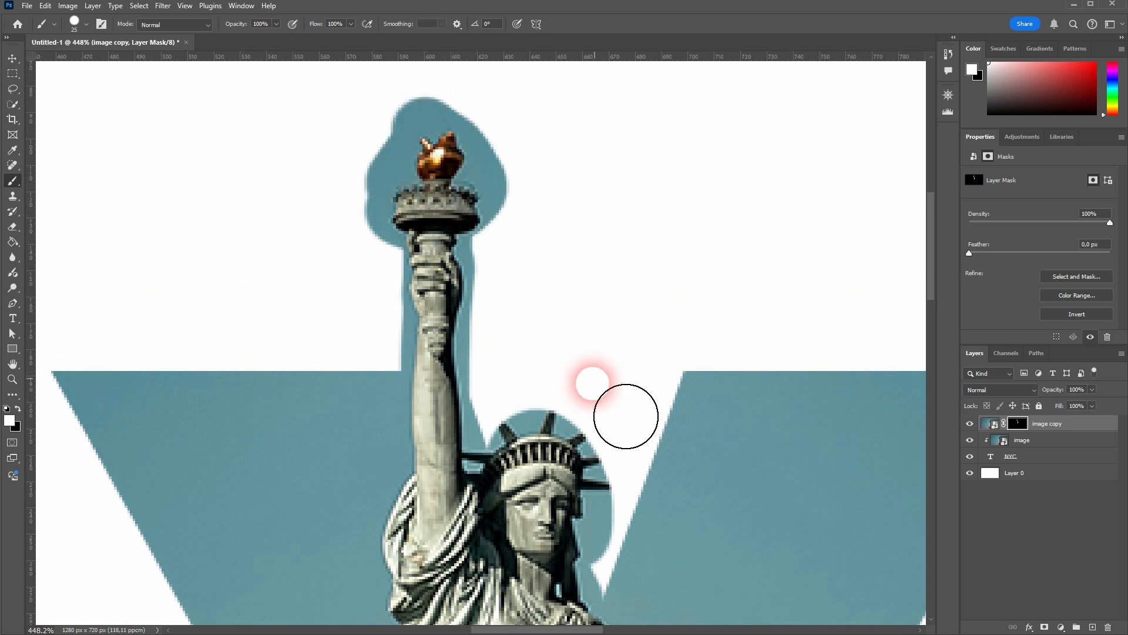
Make black the foreground color, set the brush to 10 px, and mask out the excess sky beside the face and above the crown.
{"action": "scroll", "coordinate": [588, 405], "scroll_direction": "down", "scroll_amount": 5, "text": "alt"}
{"action": "scroll", "coordinate": [583, 448], "scroll_direction": "down", "scroll_amount": 3}
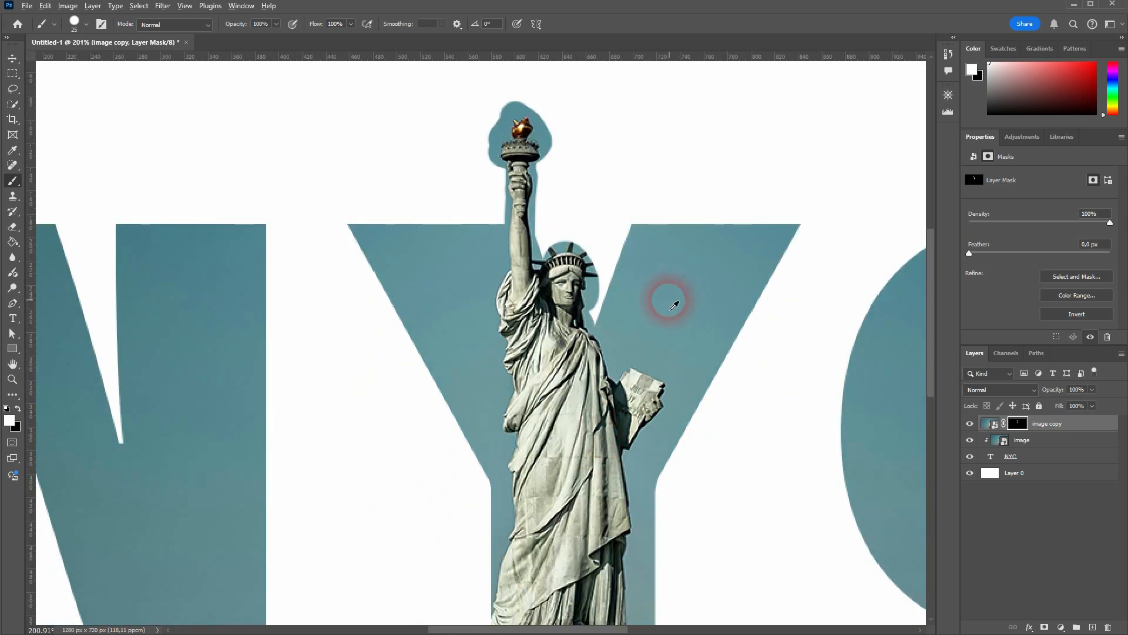
{"action": "scroll", "coordinate": [674, 305], "scroll_direction": "up", "scroll_amount": 3, "text": "alt"}
{"action": "scroll", "coordinate": [579, 283], "scroll_direction": "up", "scroll_amount": 3, "text": "alt"}
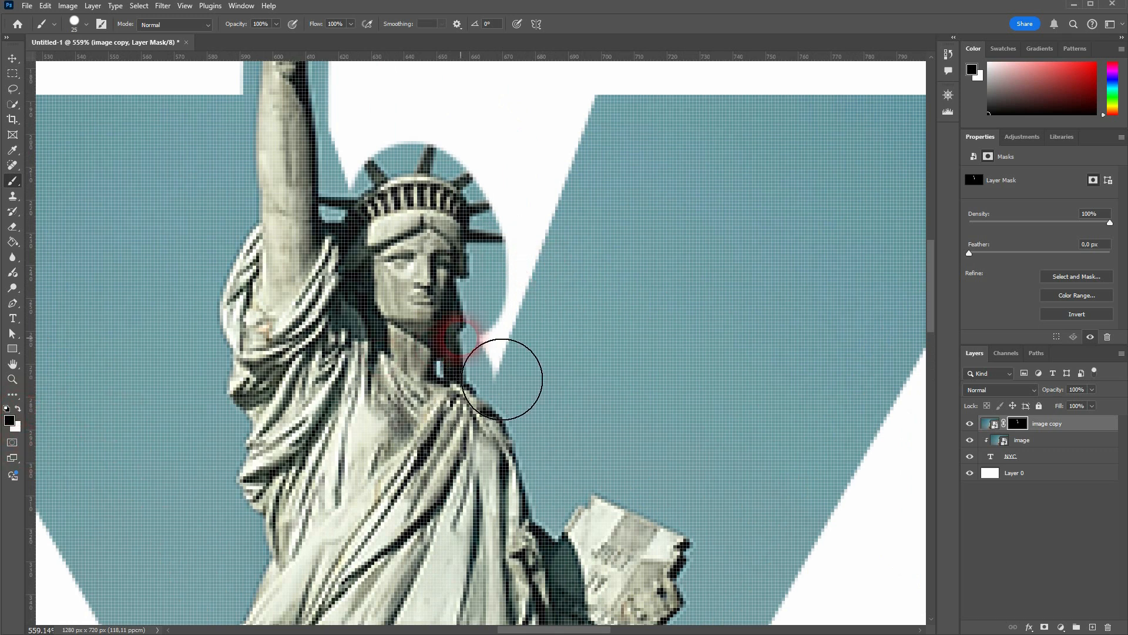
{"action": "left_click", "coordinate": [83, 32]}
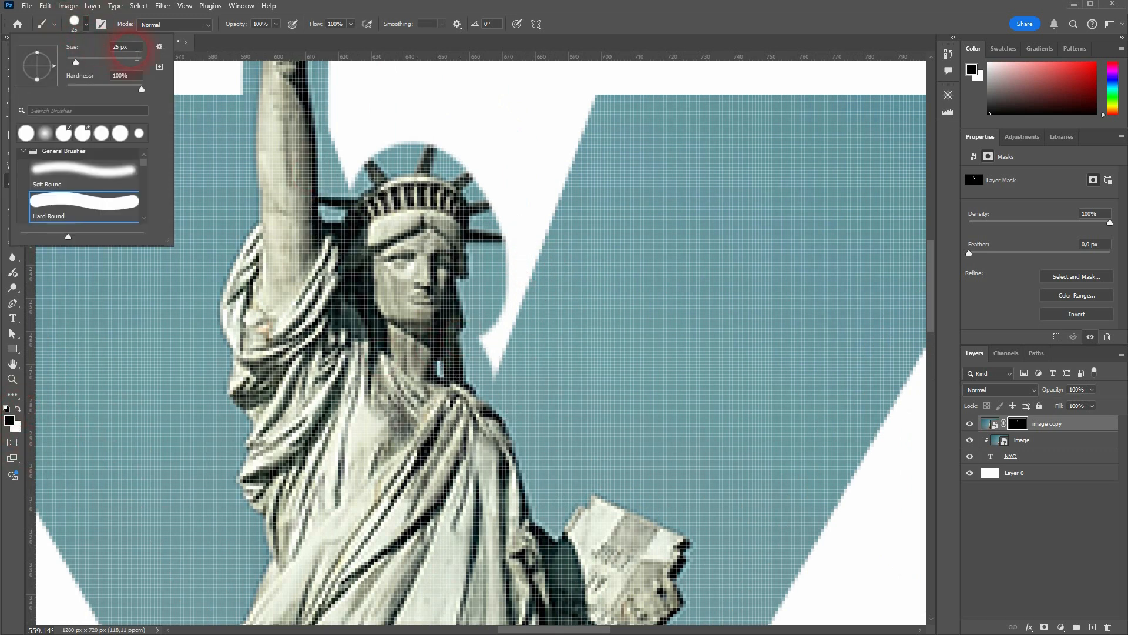
{"action": "type", "text": "10"}
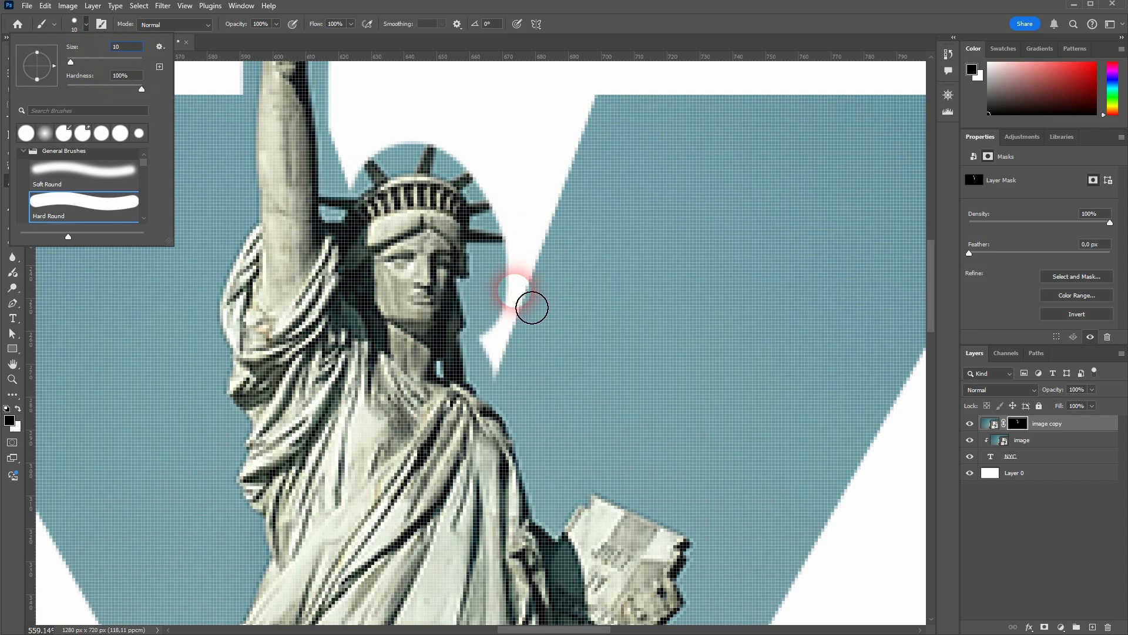
{"action": "key", "text": "Return"}
{"action": "mouse_move", "coordinate": [513, 302]}
{"action": "left_mouse_down"}
{"action": "mouse_move", "coordinate": [524, 292]}
{"action": "mouse_move", "coordinate": [506, 353]}
{"action": "mouse_move", "coordinate": [514, 392]}
{"action": "mouse_move", "coordinate": [495, 357]}
{"action": "mouse_move", "coordinate": [497, 311]}
{"action": "mouse_move", "coordinate": [511, 279]}
{"action": "mouse_move", "coordinate": [529, 281]}
{"action": "left_mouse_up"}
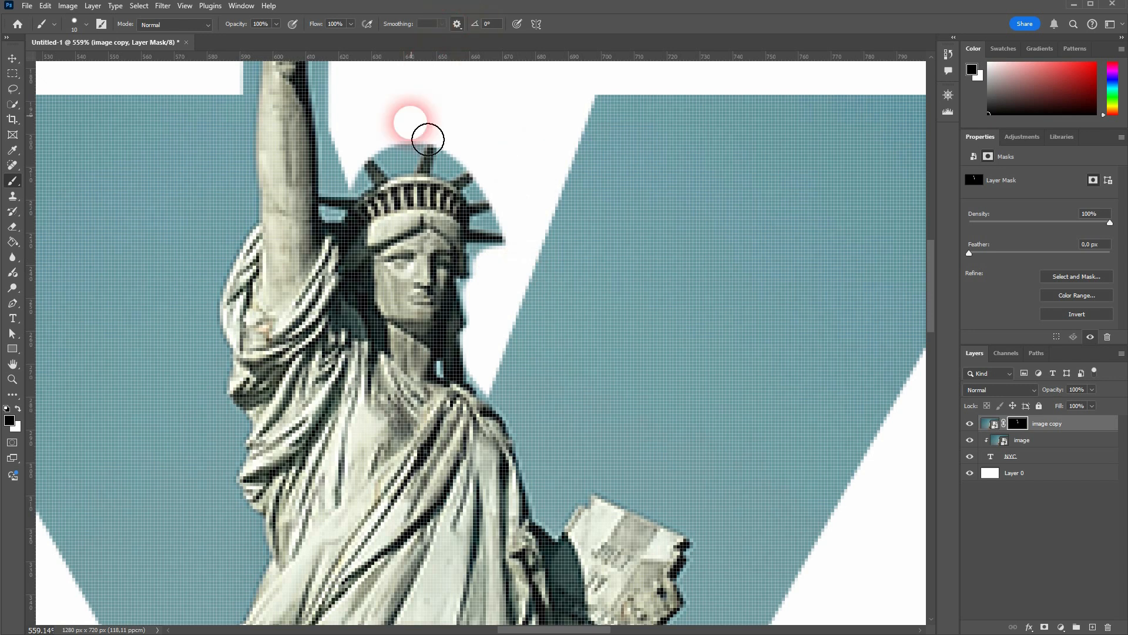
{"action": "mouse_move", "coordinate": [405, 129]}
{"action": "left_mouse_down"}
{"action": "mouse_move", "coordinate": [422, 166]}
{"action": "mouse_move", "coordinate": [387, 142]}
{"action": "mouse_move", "coordinate": [361, 160]}
{"action": "mouse_move", "coordinate": [357, 192]}
{"action": "mouse_move", "coordinate": [339, 128]}
{"action": "left_mouse_up"}
Paint black on the mask to hide the excess sky along both sides of the raised arm and around the torch.
{"action": "scroll", "coordinate": [347, 188], "scroll_direction": "up", "scroll_amount": 9}
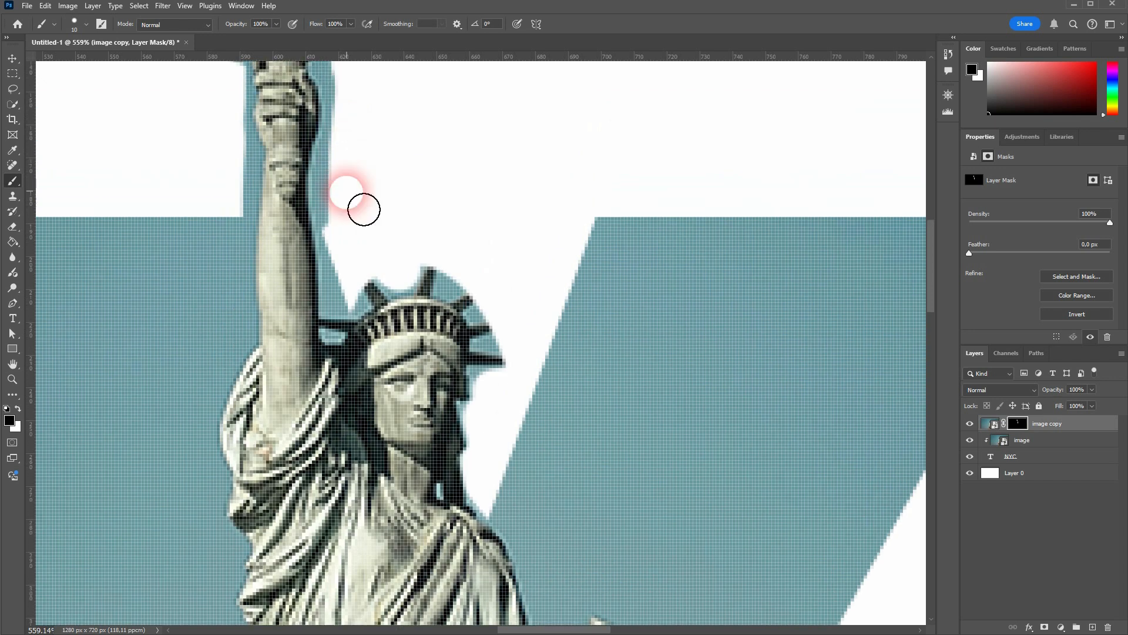
{"action": "mouse_move", "coordinate": [361, 288]}
{"action": "left_mouse_down"}
{"action": "mouse_move", "coordinate": [358, 340]}
{"action": "mouse_move", "coordinate": [345, 285]}
{"action": "mouse_move", "coordinate": [358, 204]}
{"action": "mouse_move", "coordinate": [346, 177]}
{"action": "left_mouse_up"}
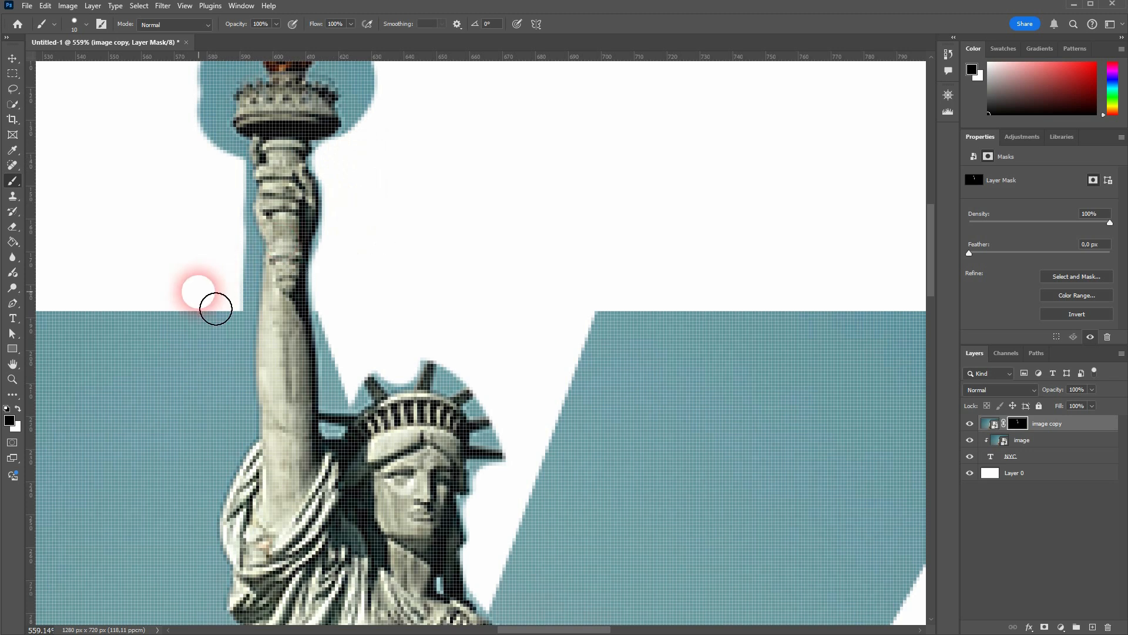
{"action": "mouse_move", "coordinate": [254, 316]}
{"action": "left_mouse_down"}
{"action": "mouse_move", "coordinate": [252, 192]}
{"action": "mouse_move", "coordinate": [202, 136]}
{"action": "mouse_move", "coordinate": [206, 212]}
{"action": "mouse_move", "coordinate": [257, 324]}
{"action": "left_mouse_up"}
{"action": "mouse_move", "coordinate": [257, 306]}
{"action": "left_mouse_down"}
{"action": "mouse_move", "coordinate": [260, 273]}
{"action": "mouse_move", "coordinate": [256, 313]}
{"action": "mouse_move", "coordinate": [244, 307]}
{"action": "mouse_move", "coordinate": [255, 269]}
{"action": "mouse_move", "coordinate": [248, 309]}
{"action": "mouse_move", "coordinate": [361, 339]}
{"action": "mouse_move", "coordinate": [344, 307]}
{"action": "mouse_move", "coordinate": [360, 218]}
{"action": "left_mouse_up"}
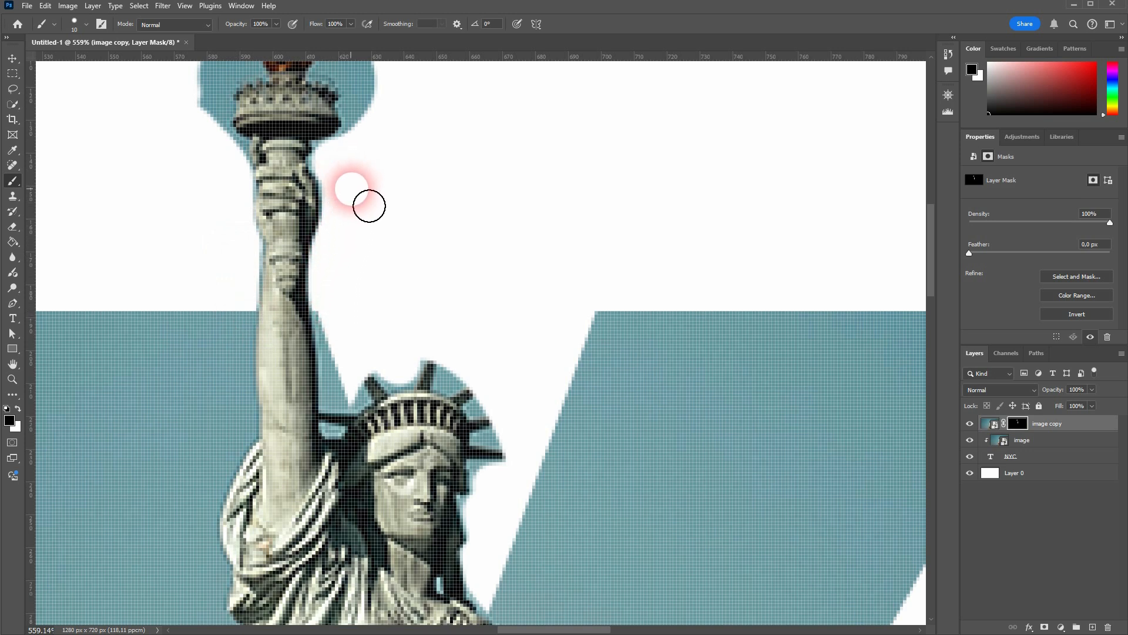
{"action": "scroll", "coordinate": [378, 258], "scroll_direction": "up", "scroll_amount": 3}
{"action": "mouse_move", "coordinate": [228, 456]}
{"action": "left_mouse_down"}
{"action": "mouse_move", "coordinate": [260, 464]}
{"action": "mouse_move", "coordinate": [262, 411]}
{"action": "mouse_move", "coordinate": [251, 319]}
{"action": "mouse_move", "coordinate": [229, 286]}
{"action": "mouse_move", "coordinate": [225, 190]}
{"action": "mouse_move", "coordinate": [225, 199]}
{"action": "mouse_move", "coordinate": [255, 159]}
{"action": "mouse_move", "coordinate": [297, 145]}
{"action": "mouse_move", "coordinate": [358, 150]}
{"action": "mouse_move", "coordinate": [382, 204]}
{"action": "mouse_move", "coordinate": [391, 262]}
{"action": "mouse_move", "coordinate": [378, 319]}
{"action": "mouse_move", "coordinate": [372, 249]}
{"action": "mouse_move", "coordinate": [353, 233]}
{"action": "mouse_move", "coordinate": [352, 200]}
{"action": "mouse_move", "coordinate": [322, 152]}
{"action": "mouse_move", "coordinate": [267, 178]}
{"action": "mouse_move", "coordinate": [227, 263]}
{"action": "mouse_move", "coordinate": [228, 275]}
{"action": "mouse_move", "coordinate": [234, 247]}
{"action": "mouse_move", "coordinate": [259, 238]}
{"action": "mouse_move", "coordinate": [272, 167]}
{"action": "mouse_move", "coordinate": [381, 212]}
{"action": "mouse_move", "coordinate": [398, 426]}
{"action": "mouse_move", "coordinate": [351, 534]}
{"action": "mouse_move", "coordinate": [347, 458]}
{"action": "mouse_move", "coordinate": [401, 489]}
{"action": "mouse_move", "coordinate": [151, 141]}
{"action": "left_mouse_up"}
Reduce the brush size to 5 px and mask out the remaining sky fringe around the torch flame.
{"action": "left_click", "coordinate": [87, 24]}
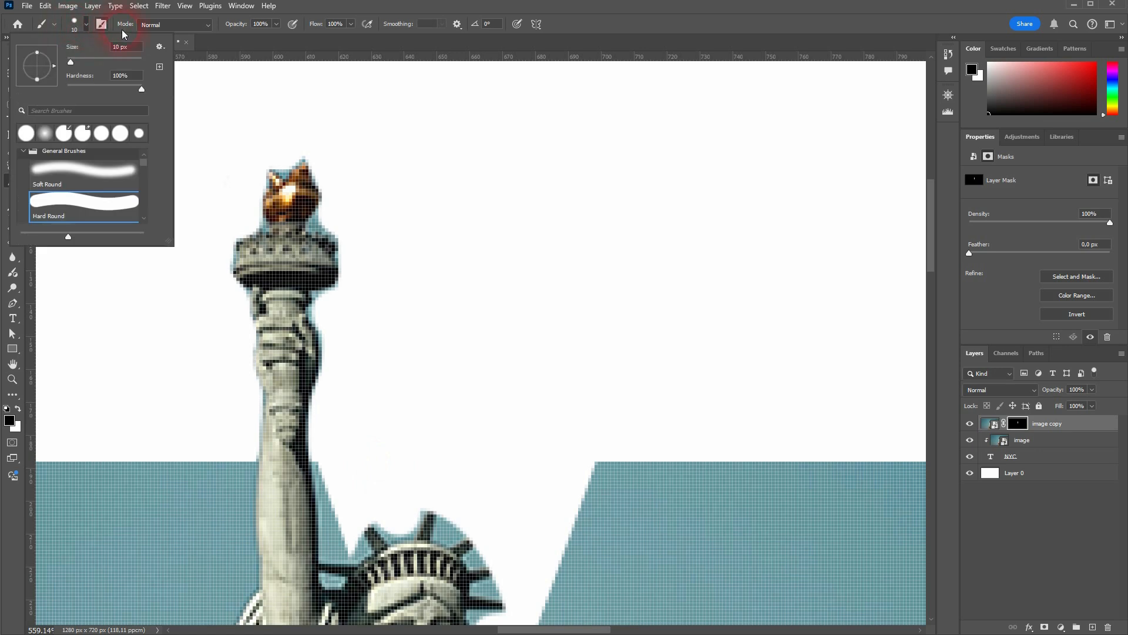
{"action": "key", "text": "Down"}
{"action": "key", "text": "Down"}
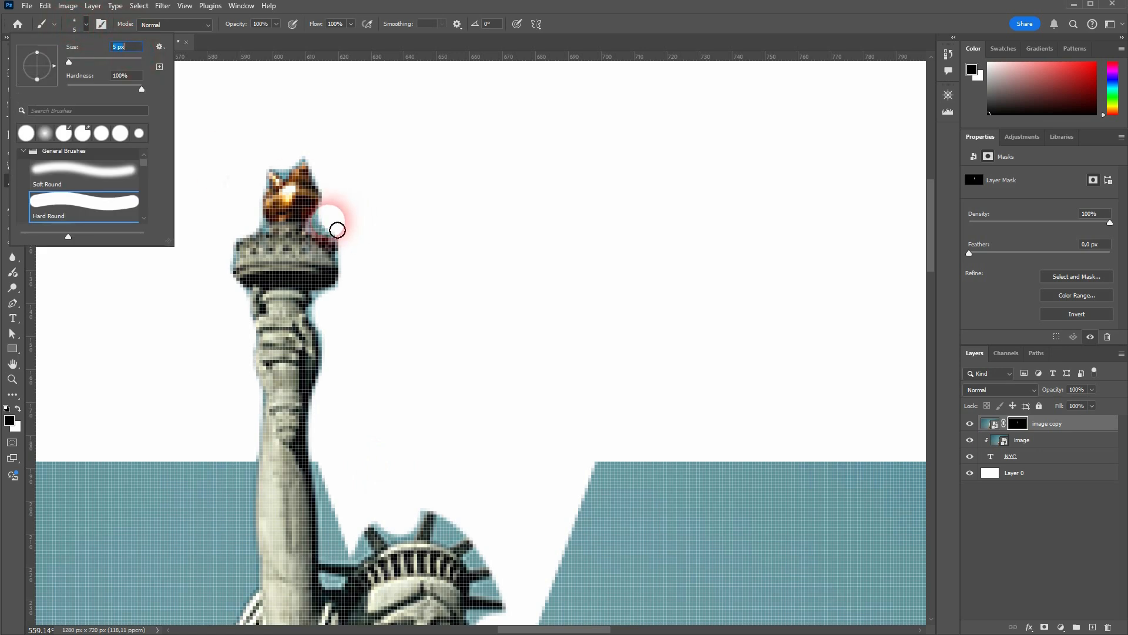
{"action": "left_click", "coordinate": [340, 231]}
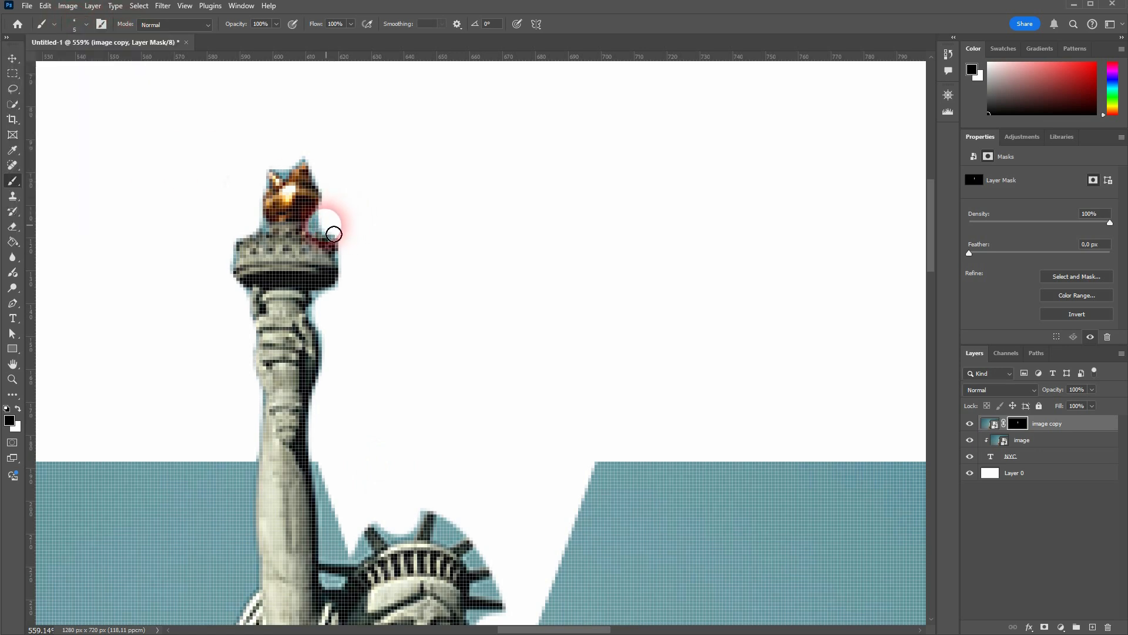
{"action": "mouse_move", "coordinate": [333, 223]}
{"action": "left_mouse_down"}
{"action": "mouse_move", "coordinate": [321, 143]}
{"action": "mouse_move", "coordinate": [298, 171]}
{"action": "left_mouse_up"}
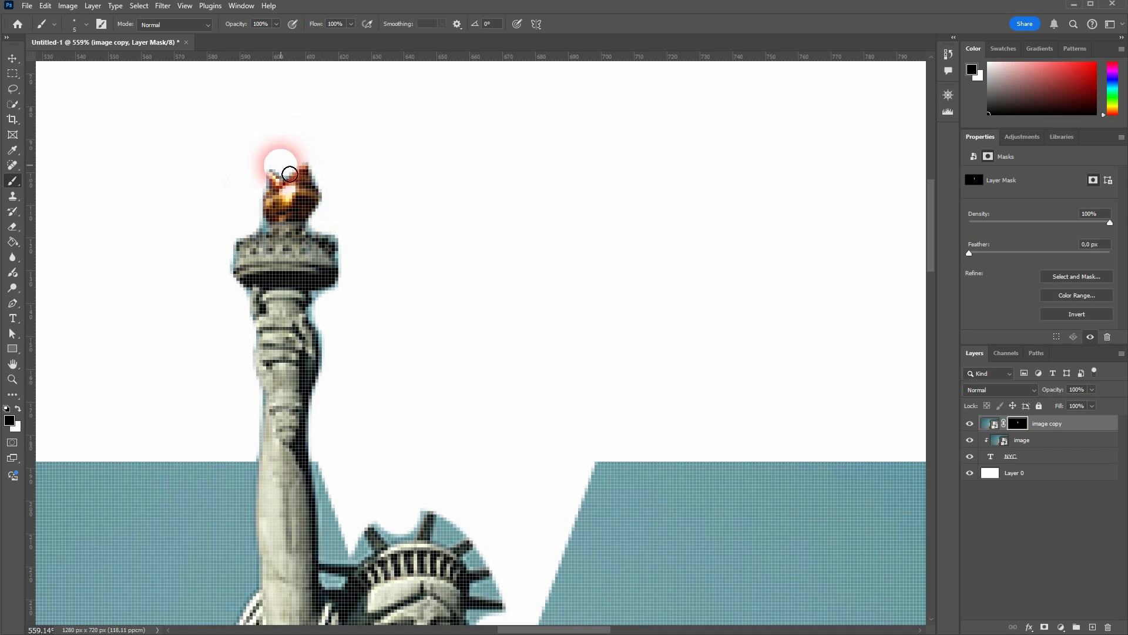
{"action": "mouse_move", "coordinate": [290, 174]}
{"action": "left_mouse_down"}
{"action": "mouse_move", "coordinate": [254, 216]}
{"action": "mouse_move", "coordinate": [266, 232]}
{"action": "mouse_move", "coordinate": [227, 251]}
{"action": "mouse_move", "coordinate": [235, 272]}
{"action": "mouse_move", "coordinate": [214, 302]}
{"action": "left_mouse_up"}
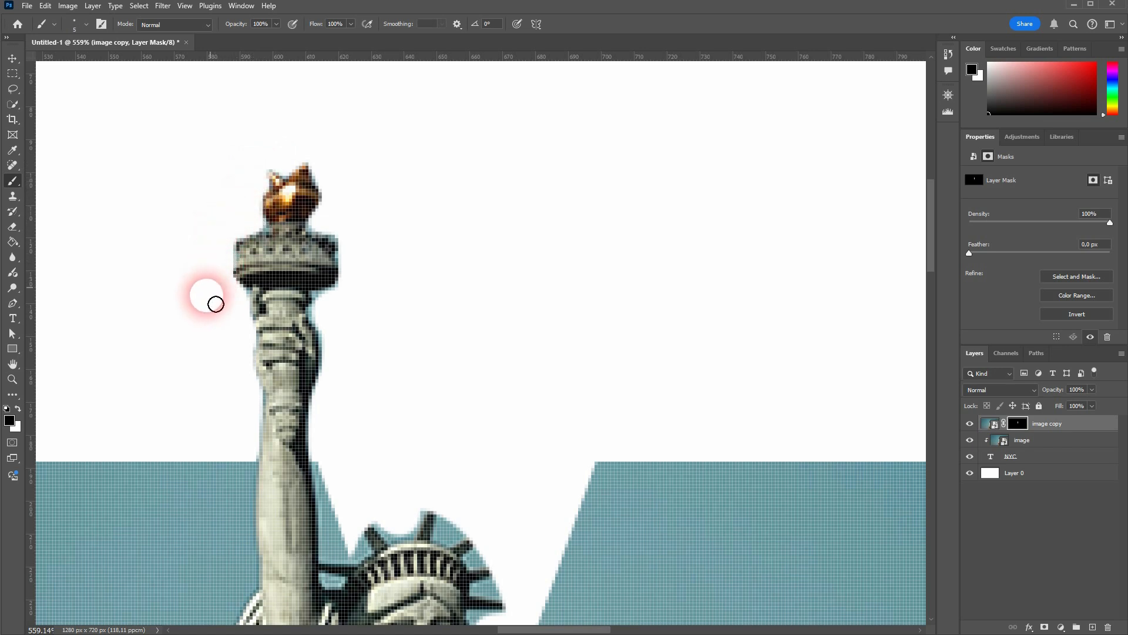
Mask out the remaining sky fringe around the torch's platform, the hand and the raised arm with black.
{"action": "mouse_move", "coordinate": [308, 302]}
{"action": "left_mouse_down"}
{"action": "mouse_move", "coordinate": [340, 328]}
{"action": "mouse_move", "coordinate": [329, 315]}
{"action": "mouse_move", "coordinate": [355, 282]}
{"action": "mouse_move", "coordinate": [350, 241]}
{"action": "mouse_move", "coordinate": [338, 235]}
{"action": "left_mouse_up"}
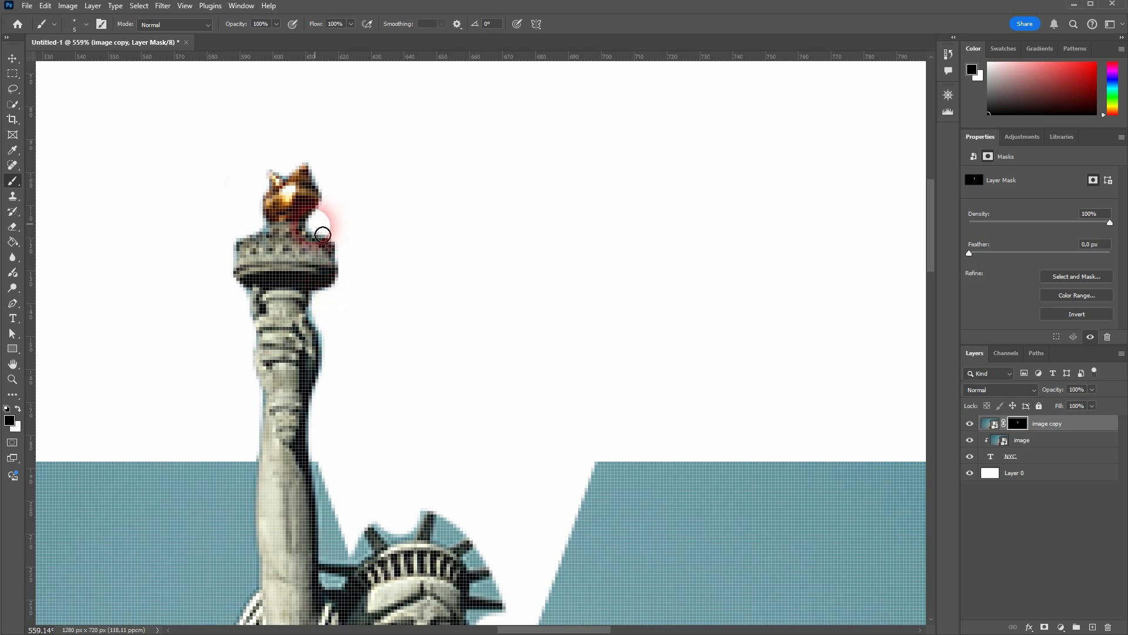
{"action": "left_click_drag", "start_coordinate": [262, 219], "coordinate": [257, 229]}
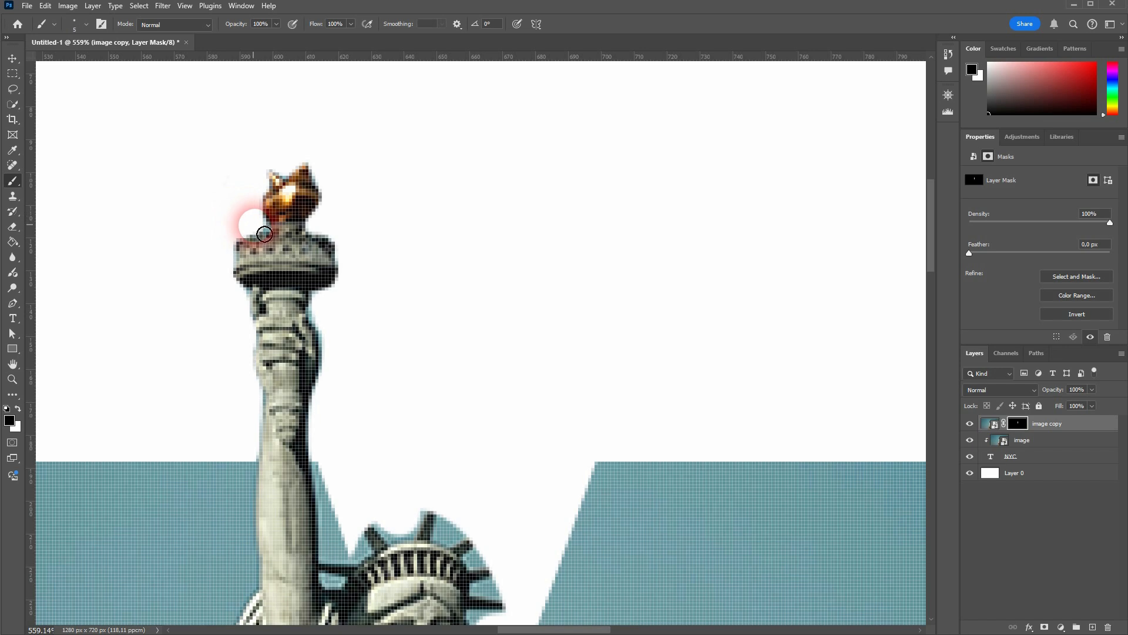
{"action": "mouse_move", "coordinate": [268, 236]}
{"action": "left_mouse_down"}
{"action": "mouse_move", "coordinate": [158, 249]}
{"action": "mouse_move", "coordinate": [199, 353]}
{"action": "mouse_move", "coordinate": [383, 405]}
{"action": "mouse_move", "coordinate": [337, 371]}
{"action": "left_mouse_up"}
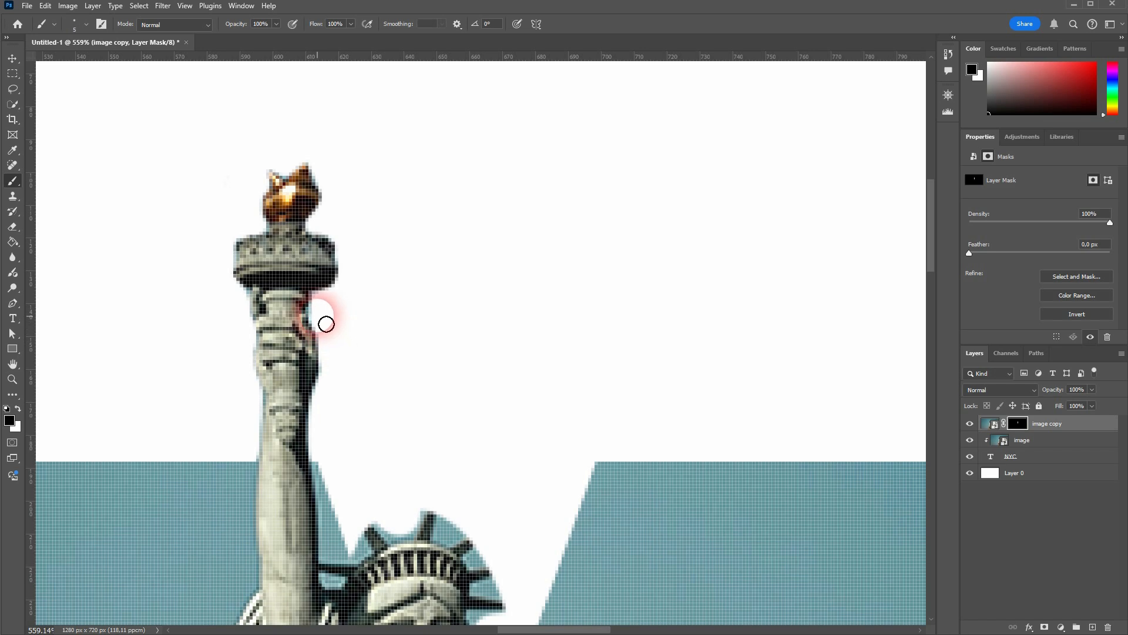
{"action": "mouse_move", "coordinate": [327, 317]}
{"action": "left_mouse_down"}
{"action": "mouse_move", "coordinate": [369, 391]}
{"action": "mouse_move", "coordinate": [366, 423]}
{"action": "mouse_move", "coordinate": [221, 421]}
{"action": "mouse_move", "coordinate": [238, 307]}
{"action": "mouse_move", "coordinate": [251, 305]}
{"action": "mouse_move", "coordinate": [238, 341]}
{"action": "mouse_move", "coordinate": [254, 349]}
{"action": "mouse_move", "coordinate": [251, 417]}
{"action": "mouse_move", "coordinate": [265, 406]}
{"action": "mouse_move", "coordinate": [246, 489]}
{"action": "left_mouse_up"}
Paint black on the mask between and around the crown's spikes to hide the sky outside the Y.
{"action": "scroll", "coordinate": [357, 480], "scroll_direction": "down", "scroll_amount": 3}
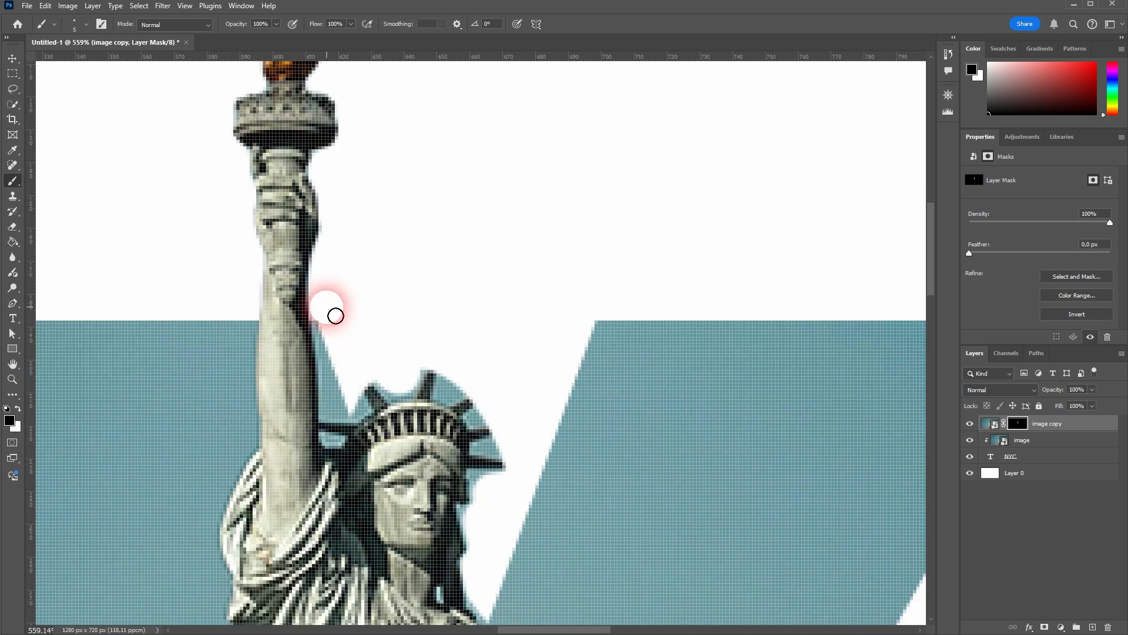
{"action": "scroll", "coordinate": [400, 317], "scroll_direction": "down", "scroll_amount": 3}
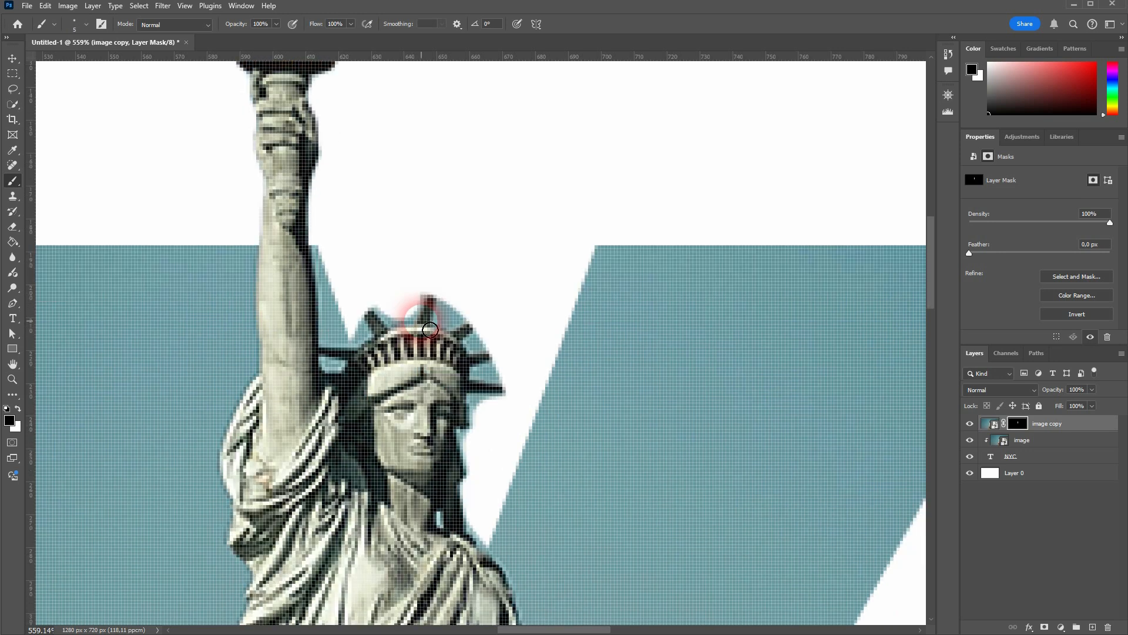
{"action": "mouse_move", "coordinate": [355, 226]}
{"action": "left_mouse_down"}
{"action": "mouse_move", "coordinate": [355, 261]}
{"action": "mouse_move", "coordinate": [378, 232]}
{"action": "mouse_move", "coordinate": [398, 246]}
{"action": "mouse_move", "coordinate": [456, 206]}
{"action": "mouse_move", "coordinate": [459, 225]}
{"action": "left_mouse_up"}
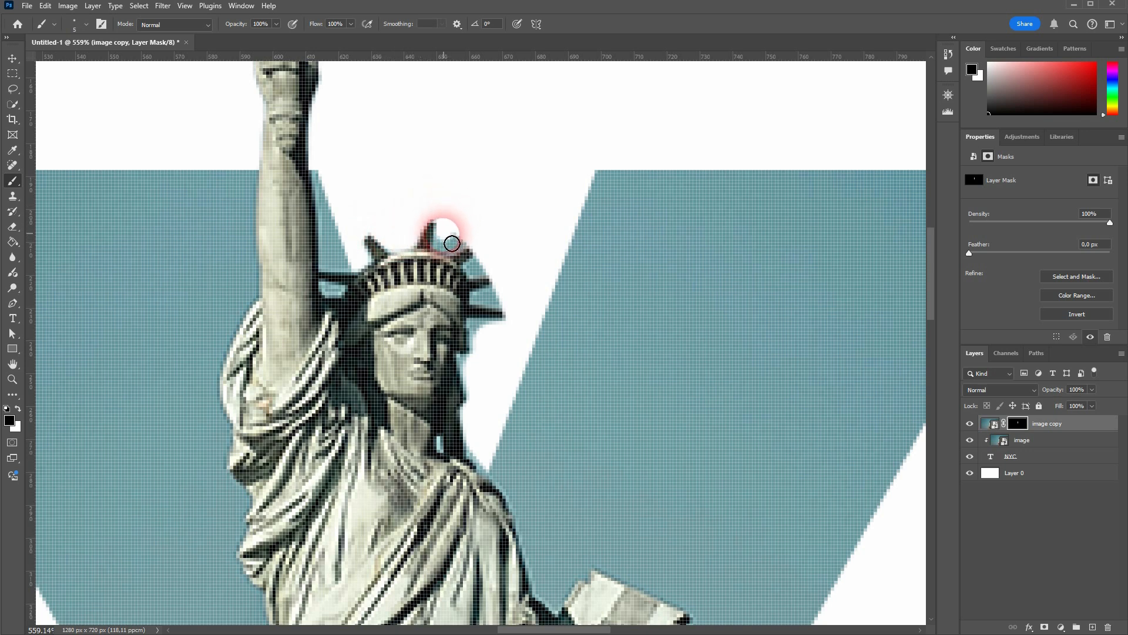
{"action": "mouse_move", "coordinate": [456, 252]}
{"action": "left_mouse_down"}
{"action": "mouse_move", "coordinate": [488, 233]}
{"action": "mouse_move", "coordinate": [454, 255]}
{"action": "mouse_move", "coordinate": [453, 225]}
{"action": "mouse_move", "coordinate": [516, 233]}
{"action": "mouse_move", "coordinate": [514, 252]}
{"action": "mouse_move", "coordinate": [482, 278]}
{"action": "mouse_move", "coordinate": [512, 276]}
{"action": "mouse_move", "coordinate": [520, 288]}
{"action": "mouse_move", "coordinate": [490, 304]}
{"action": "mouse_move", "coordinate": [514, 310]}
{"action": "mouse_move", "coordinate": [517, 353]}
{"action": "mouse_move", "coordinate": [498, 339]}
{"action": "left_mouse_up"}
Reduce the brush size to 2 px and mask out the sky fringe beside the face and below the crown's lowest spike.
{"action": "scroll", "coordinate": [496, 347], "scroll_direction": "left", "scroll_amount": 2}
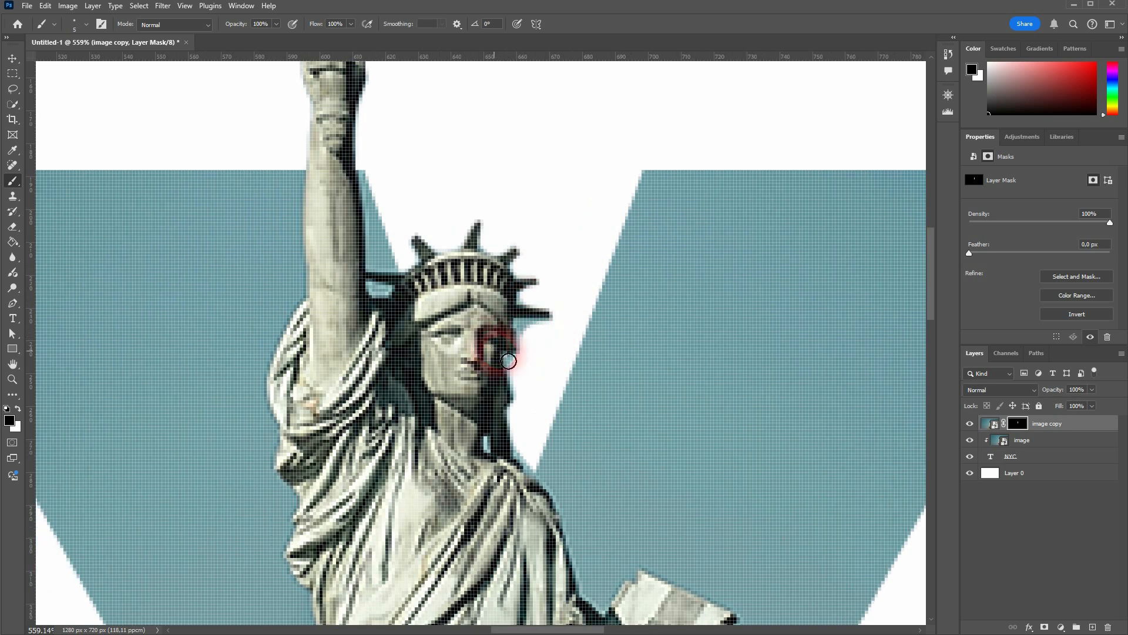
{"action": "scroll", "coordinate": [534, 337], "scroll_direction": "up", "scroll_amount": 5}
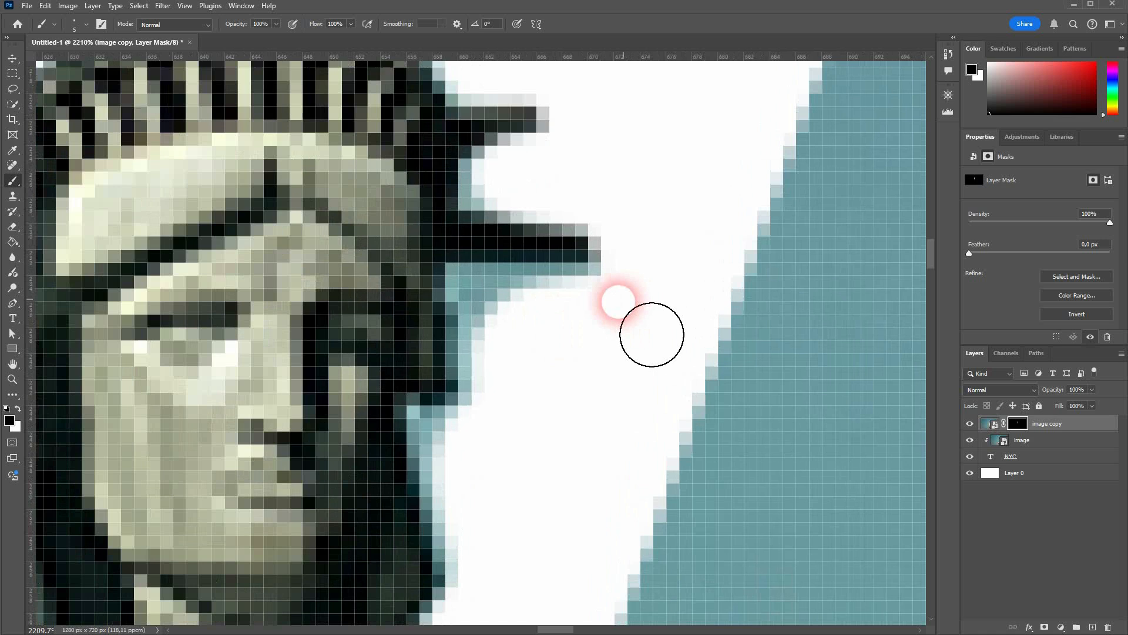
{"action": "left_click_drag", "start_coordinate": [619, 301], "coordinate": [506, 310]}
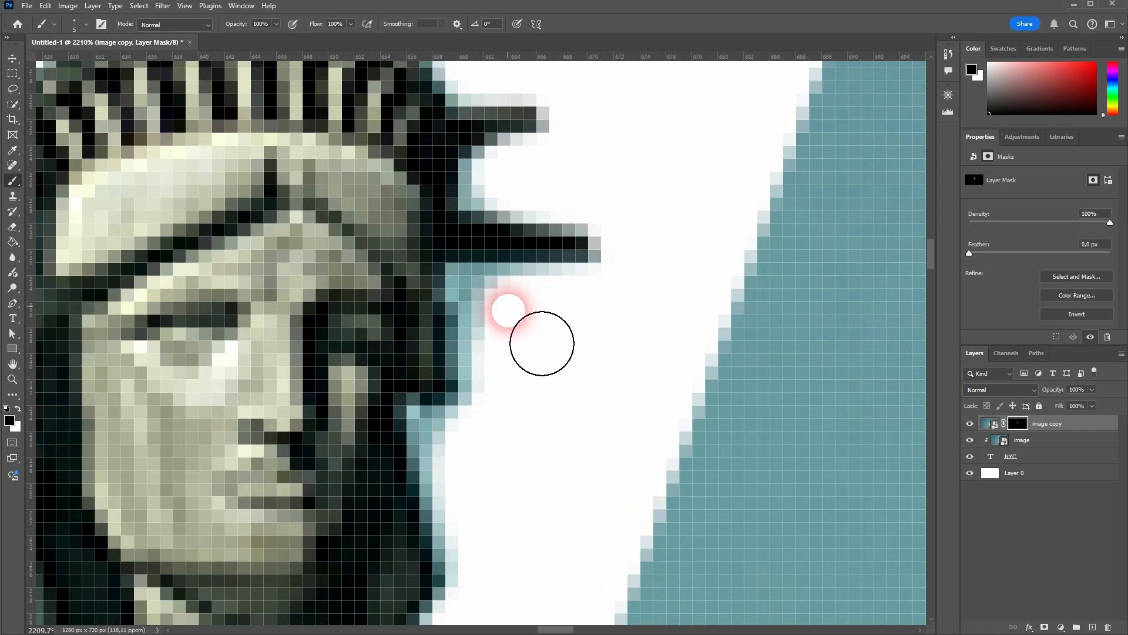
{"action": "left_click", "coordinate": [77, 26]}
{"action": "left_click", "coordinate": [130, 47]}
{"action": "scroll", "coordinate": [544, 319], "scroll_direction": "down", "scroll_amount": 3}
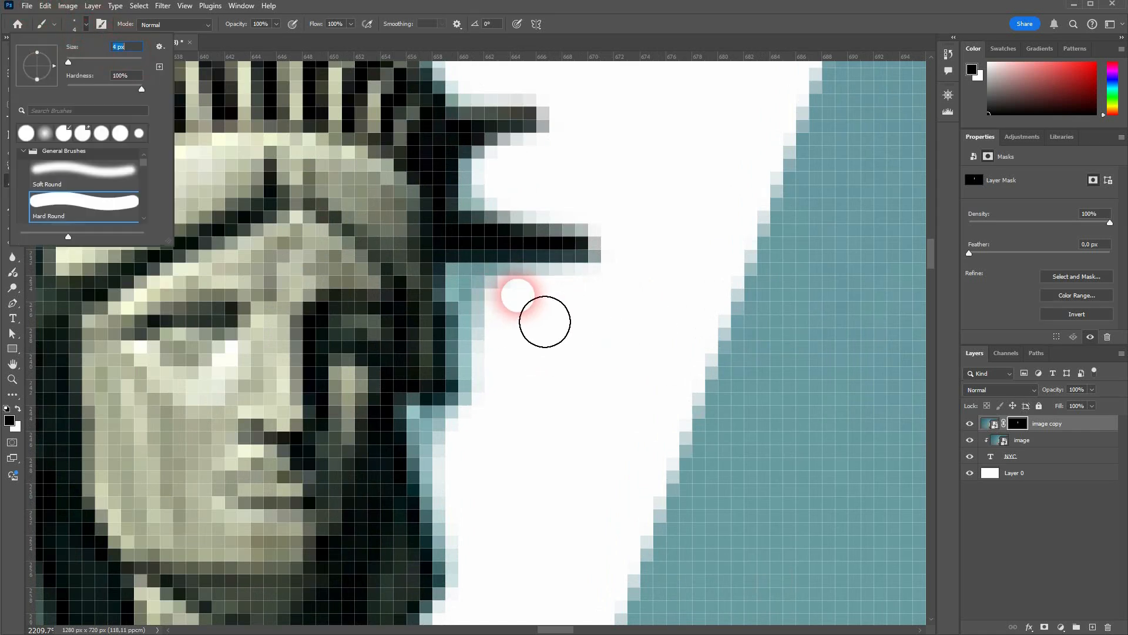
{"action": "left_click", "coordinate": [586, 295]}
{"action": "mouse_move", "coordinate": [589, 297]}
{"action": "left_mouse_down"}
{"action": "mouse_move", "coordinate": [472, 290]}
{"action": "mouse_move", "coordinate": [549, 299]}
{"action": "mouse_move", "coordinate": [473, 296]}
{"action": "mouse_move", "coordinate": [493, 342]}
{"action": "mouse_move", "coordinate": [489, 411]}
{"action": "mouse_move", "coordinate": [482, 311]}
{"action": "mouse_move", "coordinate": [489, 443]}
{"action": "mouse_move", "coordinate": [463, 433]}
{"action": "mouse_move", "coordinate": [440, 442]}
{"action": "mouse_move", "coordinate": [479, 578]}
{"action": "mouse_move", "coordinate": [435, 462]}
{"action": "mouse_move", "coordinate": [439, 429]}
{"action": "mouse_move", "coordinate": [426, 415]}
{"action": "mouse_move", "coordinate": [452, 407]}
{"action": "mouse_move", "coordinate": [474, 378]}
{"action": "mouse_move", "coordinate": [516, 214]}
{"action": "mouse_move", "coordinate": [516, 182]}
{"action": "mouse_move", "coordinate": [476, 189]}
{"action": "mouse_move", "coordinate": [475, 178]}
{"action": "mouse_move", "coordinate": [559, 179]}
{"action": "left_mouse_up"}
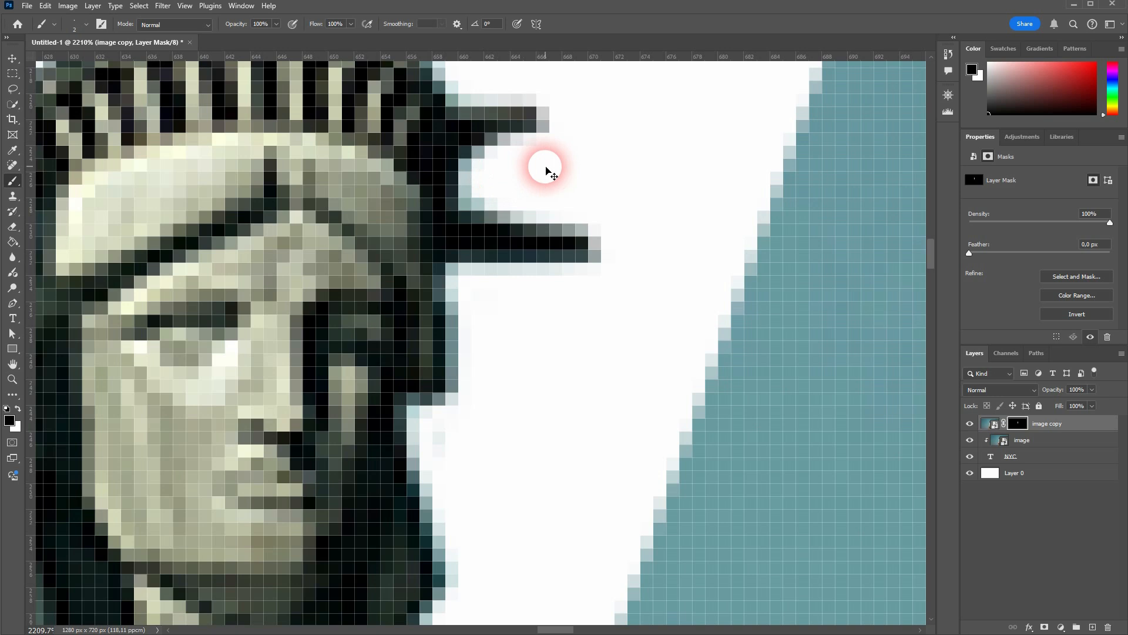
Add a black outside stroke layer style to the NYC text layer.
{"action": "key", "text": "ctrl+0"}
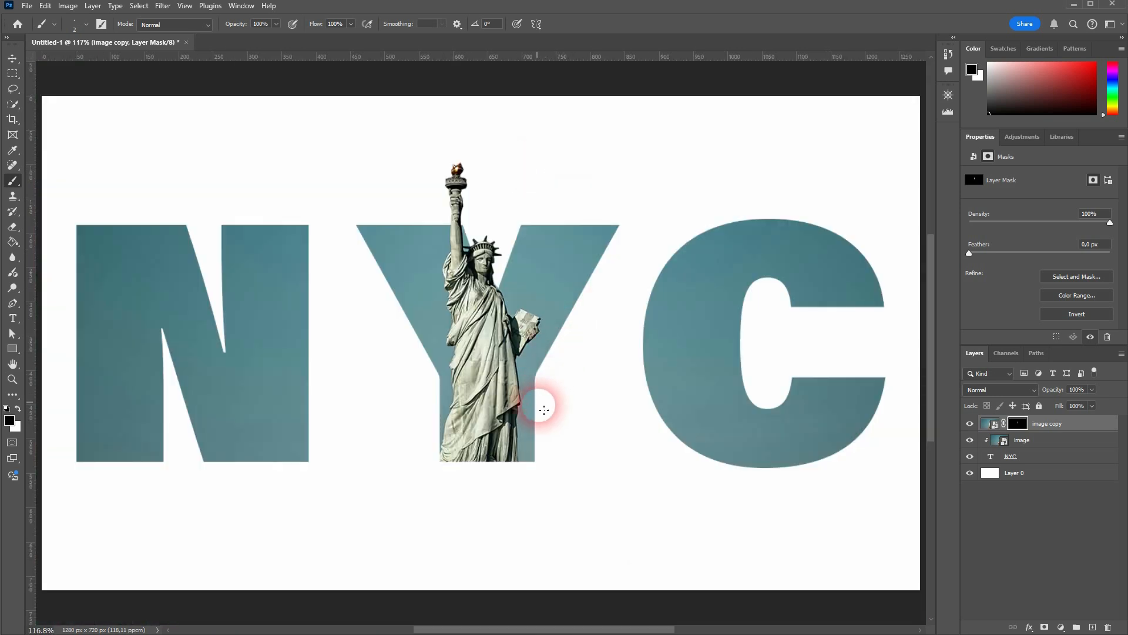
{"action": "scroll", "coordinate": [547, 429], "scroll_direction": "down", "scroll_amount": 2}
{"action": "scroll", "coordinate": [542, 404], "scroll_direction": "right", "scroll_amount": 3}
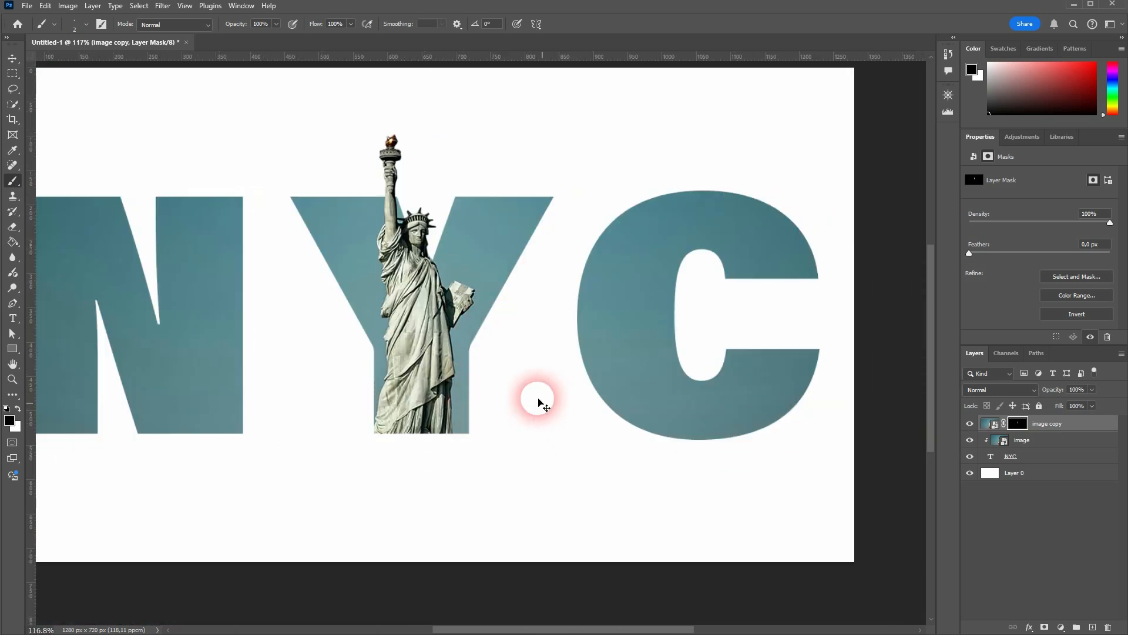
{"action": "scroll", "coordinate": [539, 400], "scroll_direction": "down", "scroll_amount": 3}
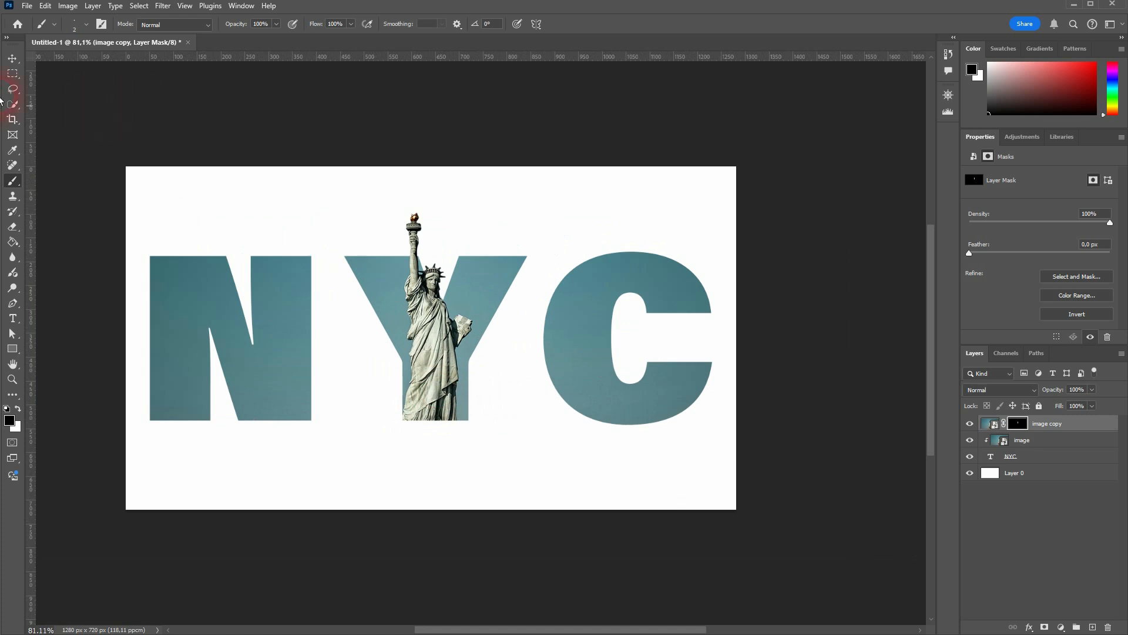
{"action": "left_click", "coordinate": [14, 58]}
{"action": "left_click", "coordinate": [1023, 458]}
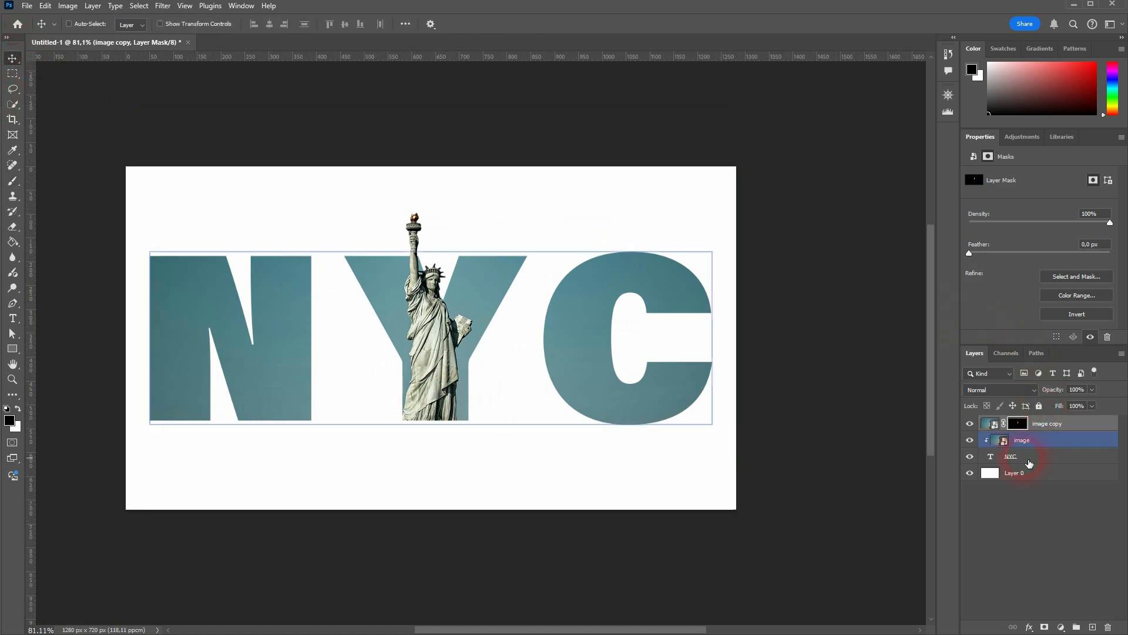
{"action": "right_click", "coordinate": [1023, 458]}
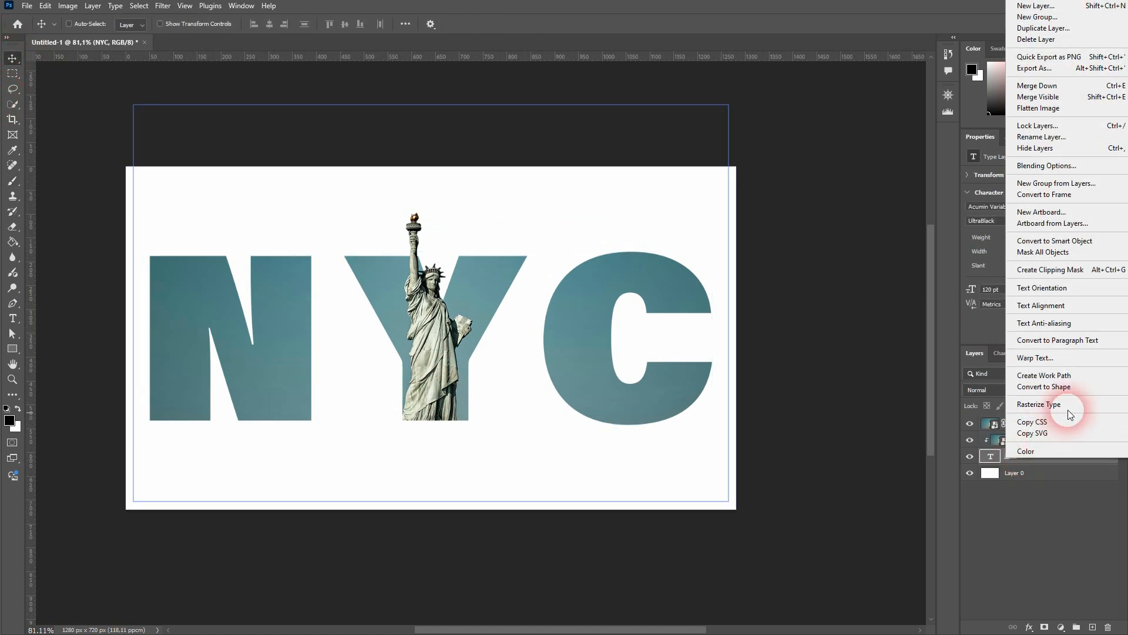
{"action": "left_click", "coordinate": [1028, 167]}
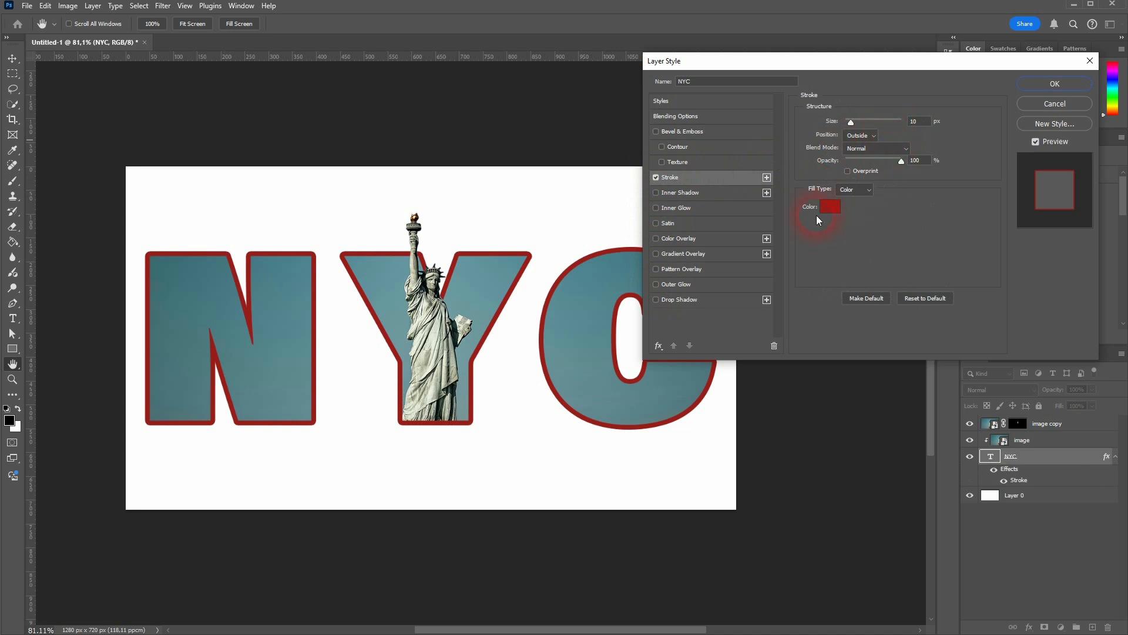
{"action": "left_click", "coordinate": [830, 208]}
{"action": "left_click", "coordinate": [734, 442]}
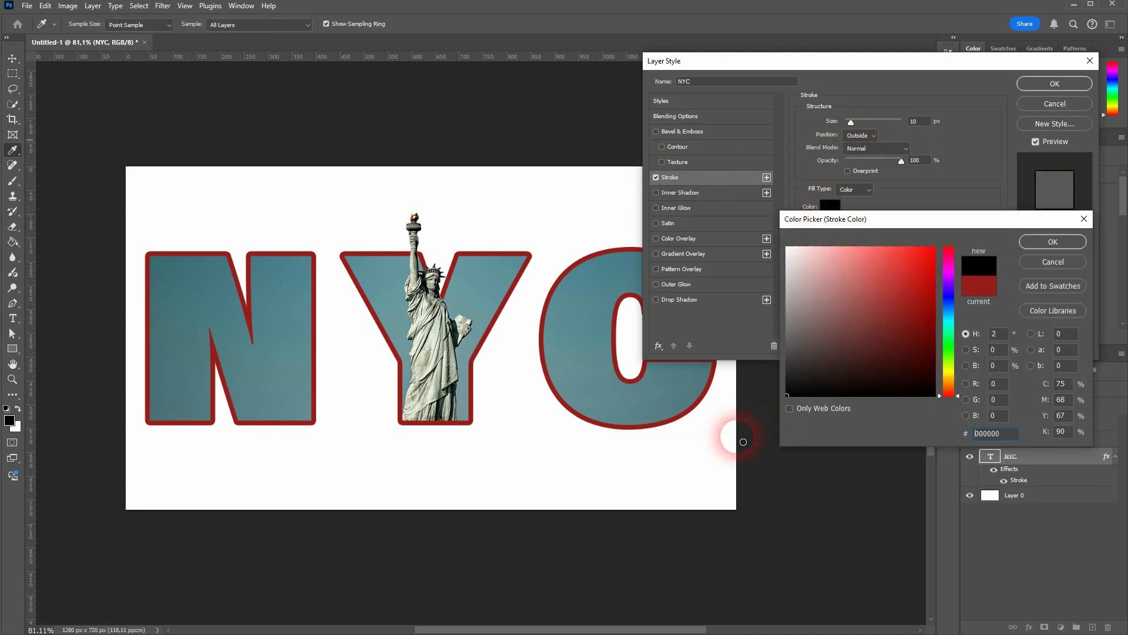
{"action": "left_click", "coordinate": [1069, 237]}
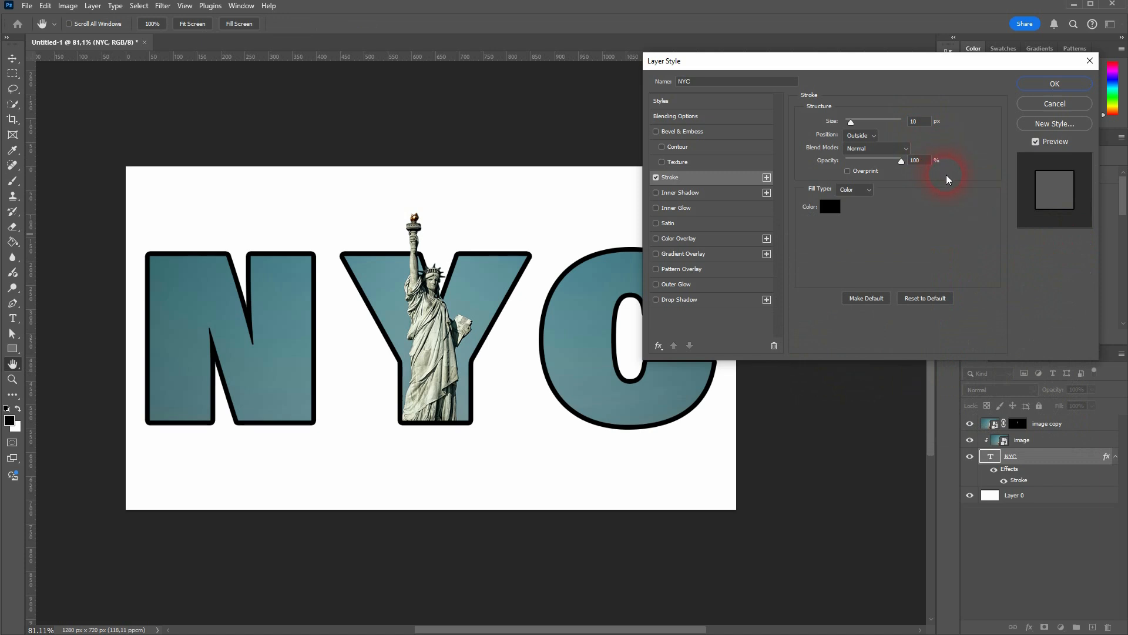
Set the NYC text's stroke size to 5 px and apply the layer style.
{"action": "double_click", "coordinate": [923, 121]}
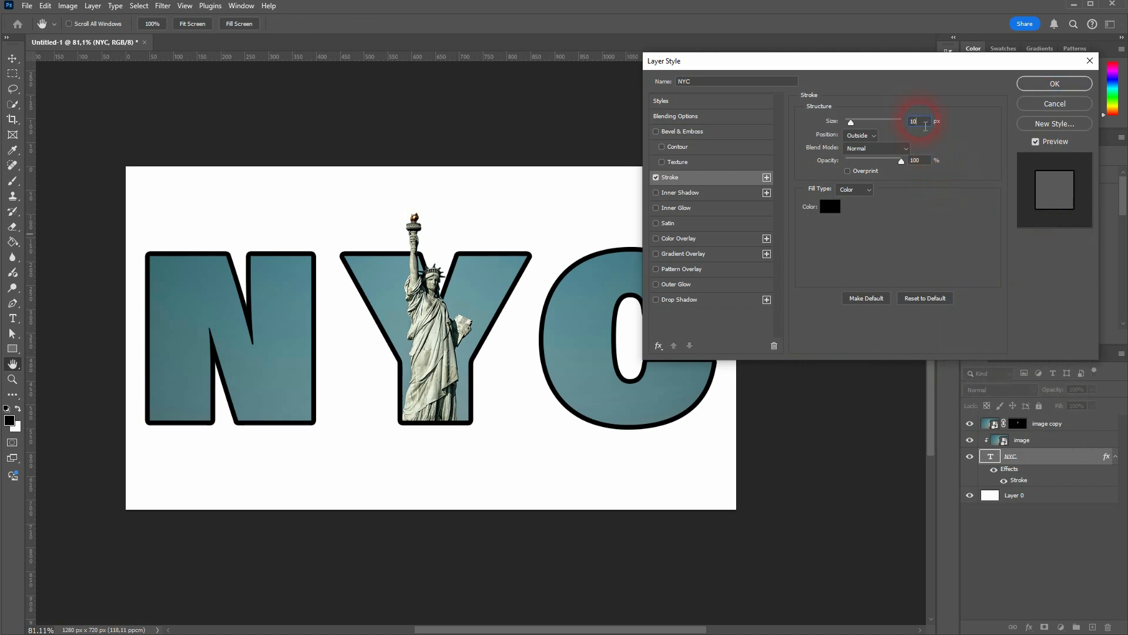
{"action": "type", "text": "6"}
{"action": "key", "text": "Down"}
{"action": "key", "text": "Down"}
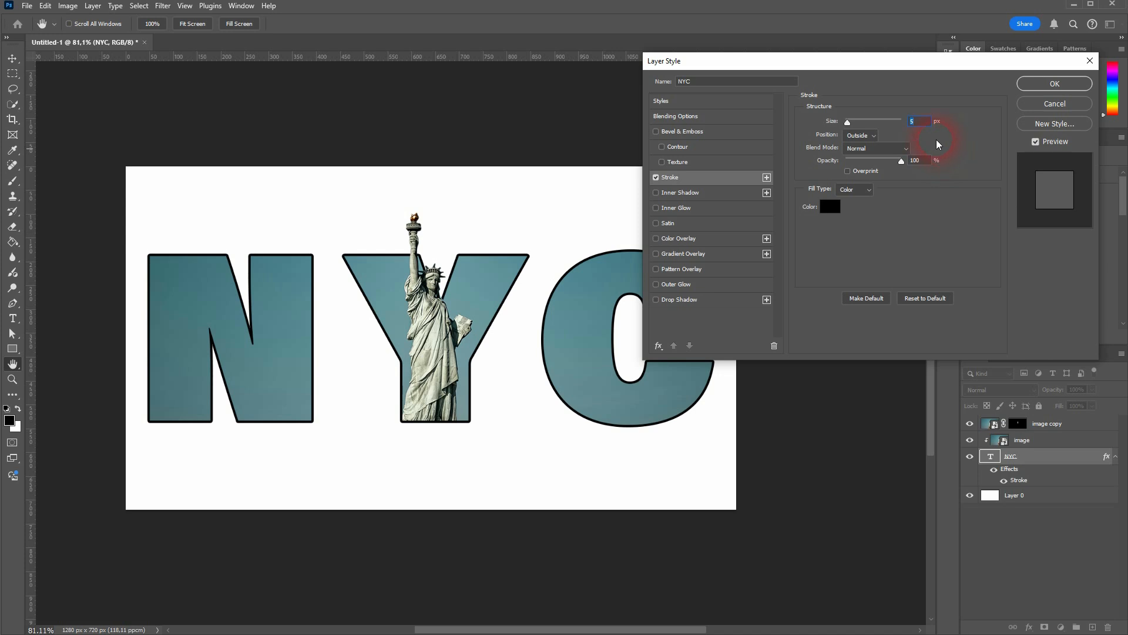
{"action": "left_click", "coordinate": [1043, 85]}
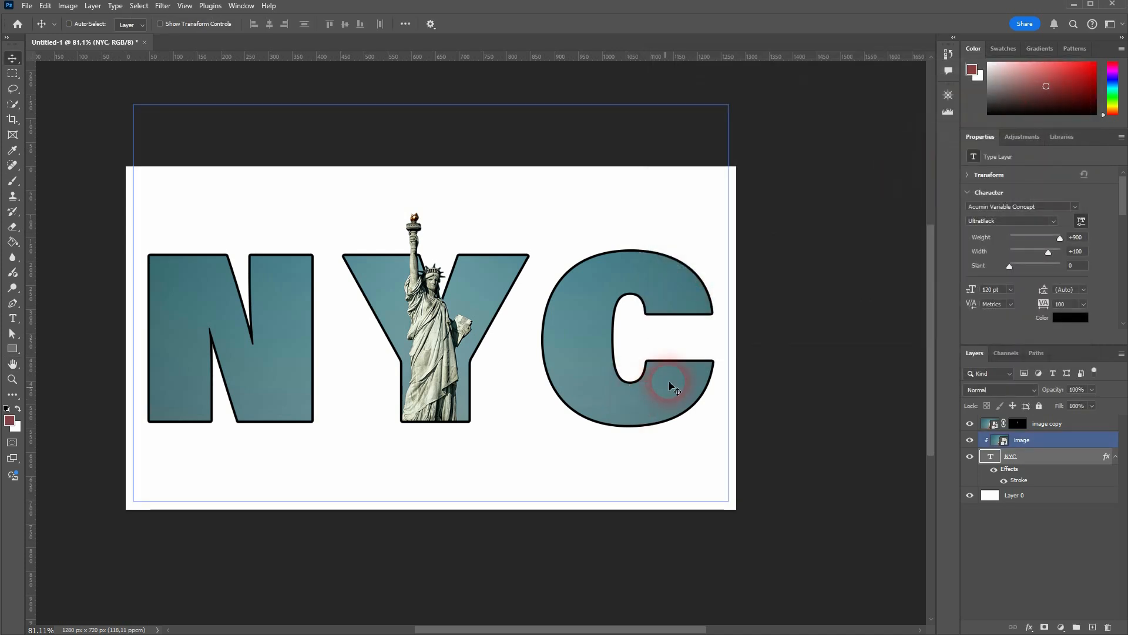
Set the tracking of the NYC text to 0 to tighten the letter spacing.
{"action": "left_click", "coordinate": [1084, 304]}
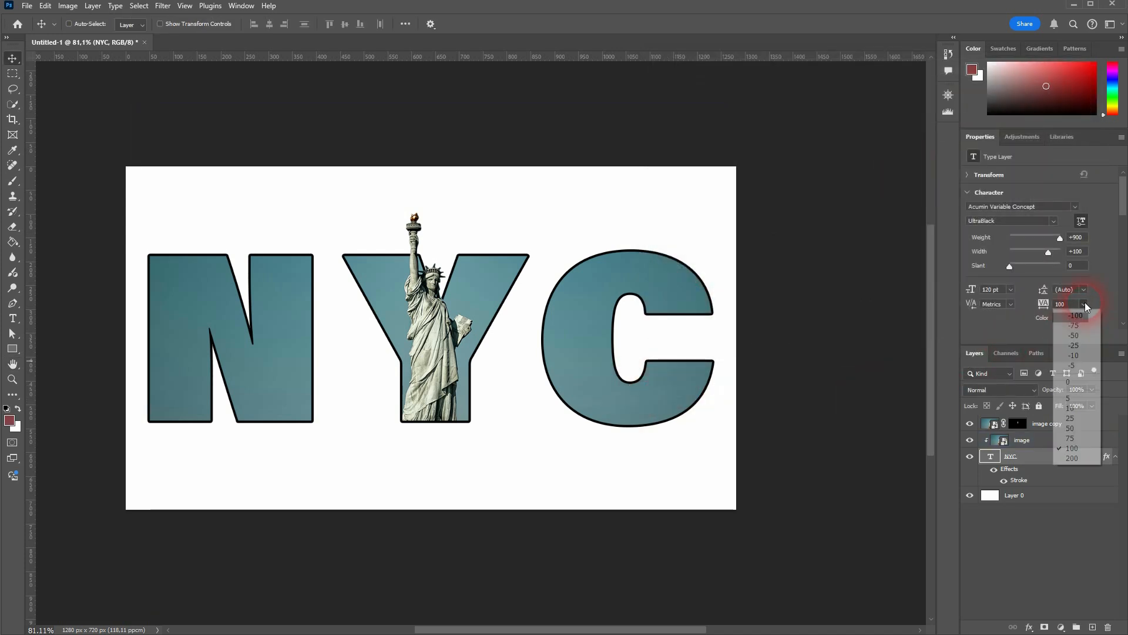
{"action": "left_click", "coordinate": [1079, 383]}
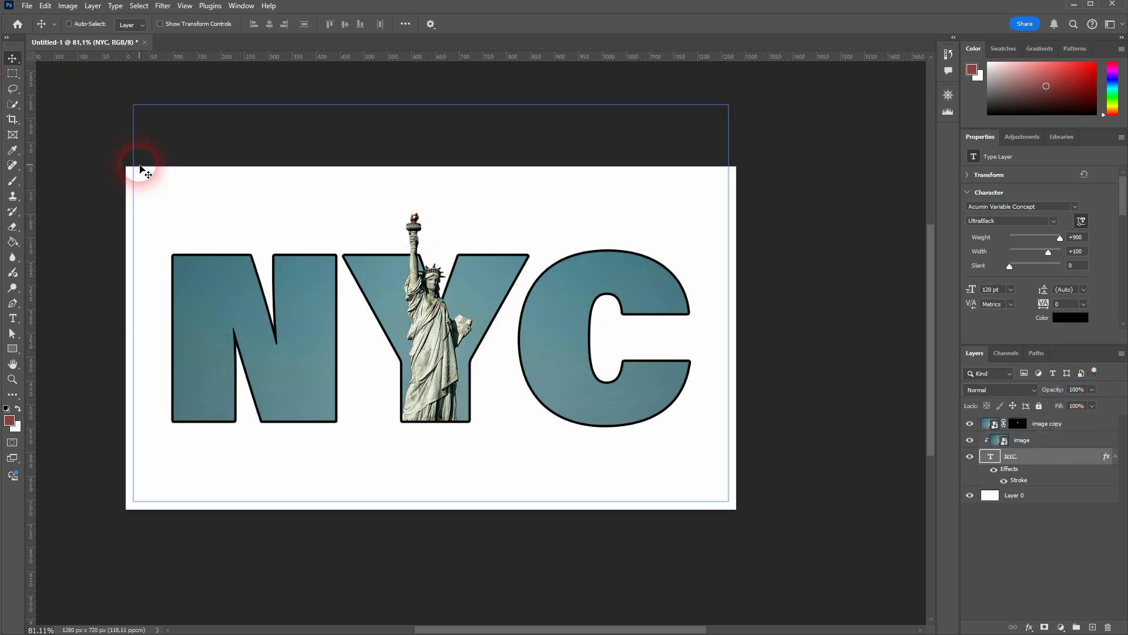
{"action": "scroll", "coordinate": [237, 407], "scroll_direction": "down", "scroll_amount": 5}
{"action": "scroll", "coordinate": [239, 412], "scroll_direction": "up", "scroll_amount": 4}
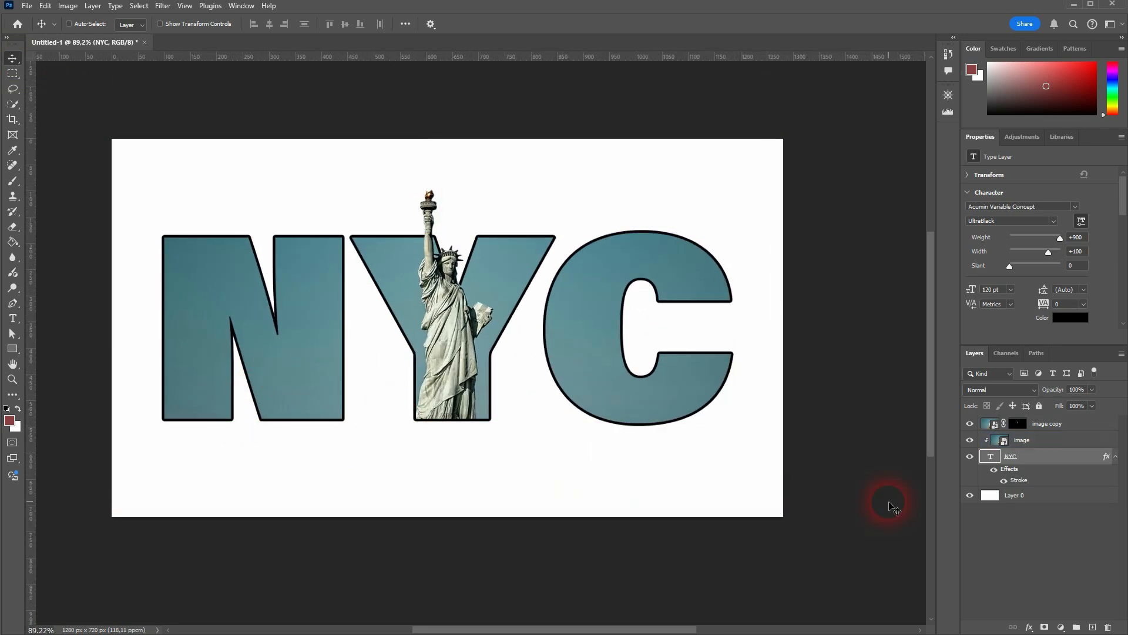
{"action": "scroll", "coordinate": [463, 399], "scroll_direction": "up", "scroll_amount": 1}
{"action": "scroll", "coordinate": [463, 400], "scroll_direction": "up", "scroll_amount": 5}
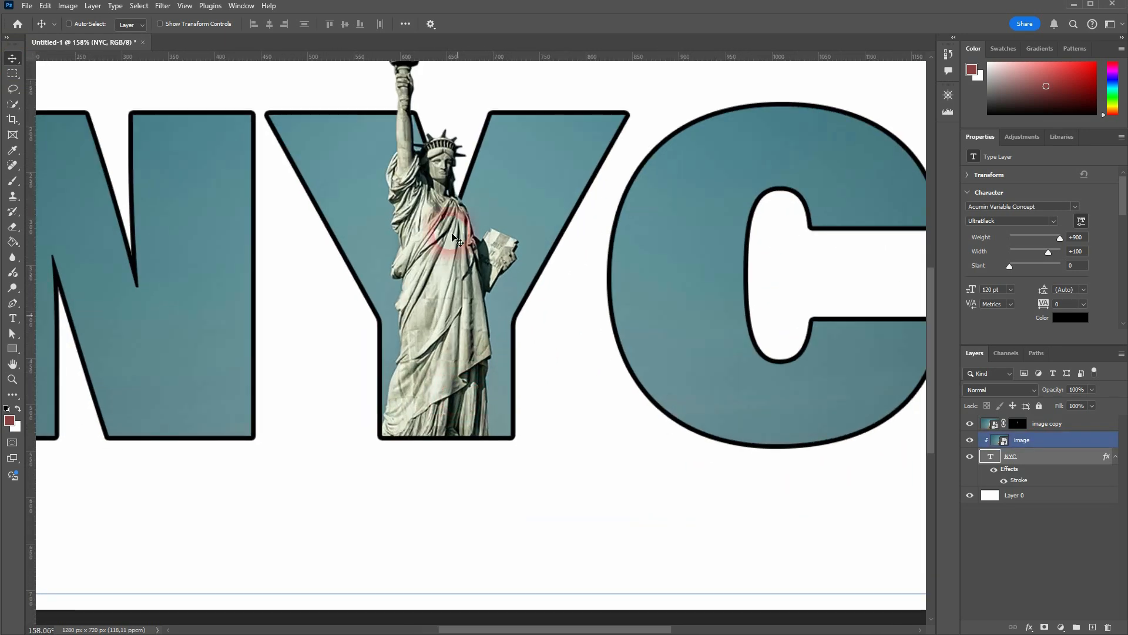
{"action": "scroll", "coordinate": [439, 101], "scroll_direction": "up", "scroll_amount": 9}
{"action": "scroll", "coordinate": [444, 239], "scroll_direction": "down", "scroll_amount": 10}
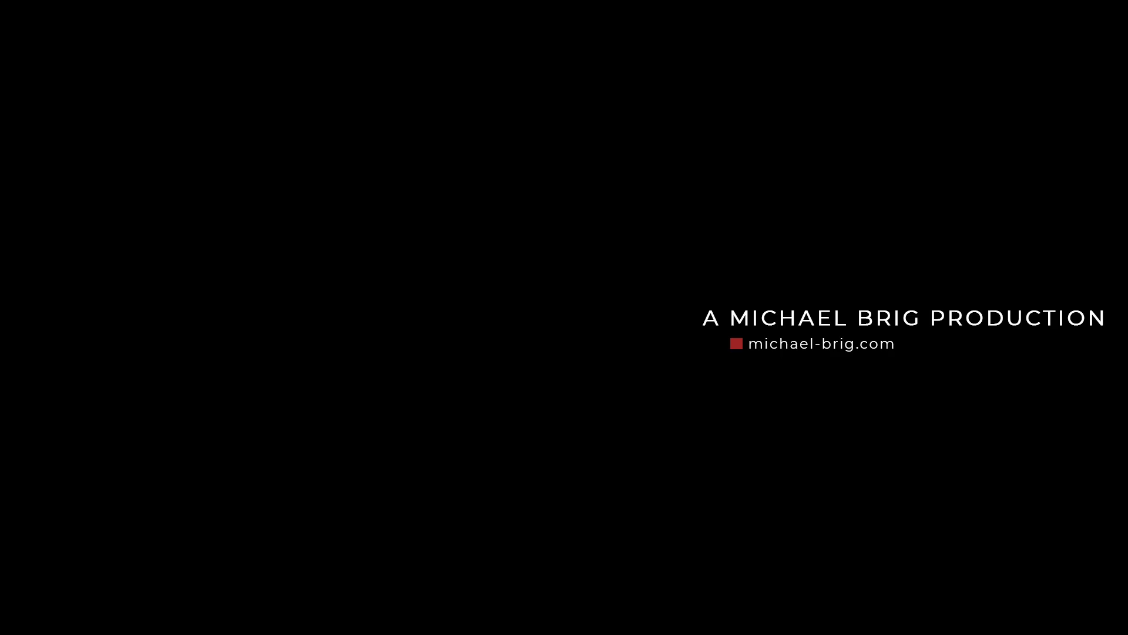